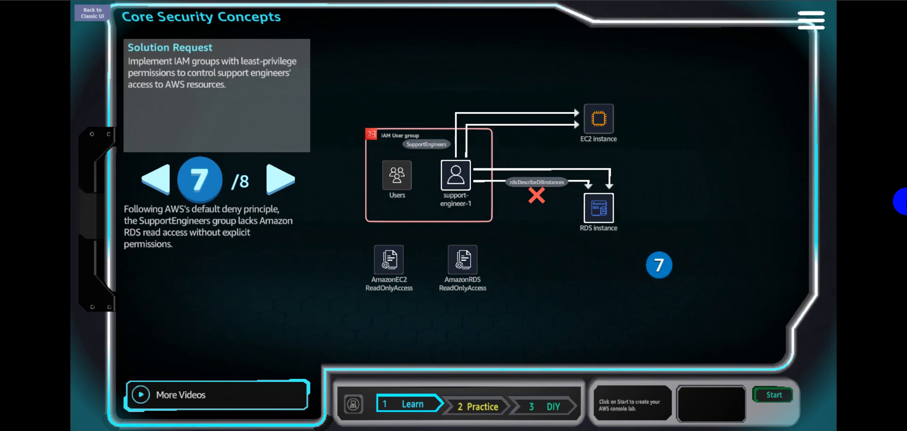
Advance the Core Security Concepts Learn section to slide 8 of 8 on RDS read-only access
{"action": "left_click", "coordinate": [289, 179]}
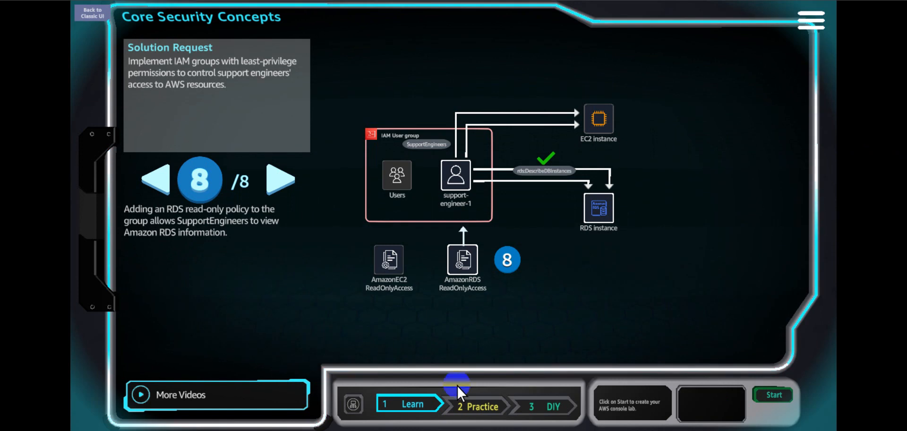
Switch to the Practice section, start the lab and open its AWS console
{"action": "left_click", "coordinate": [482, 405]}
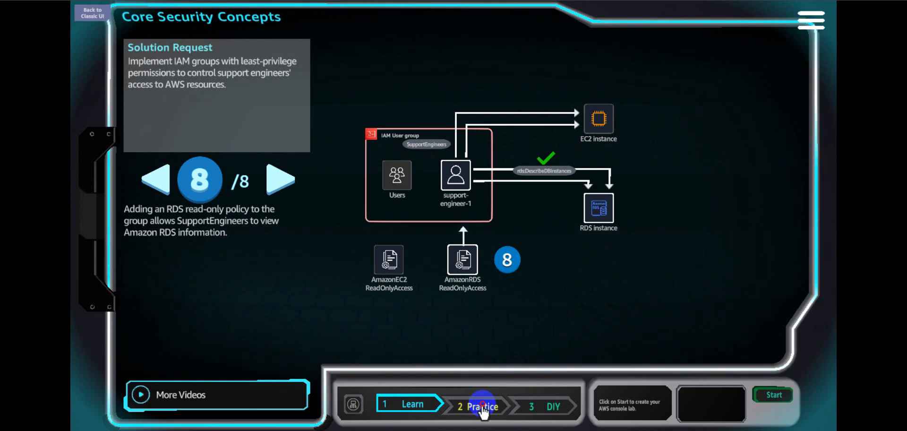
{"action": "left_click", "coordinate": [774, 395]}
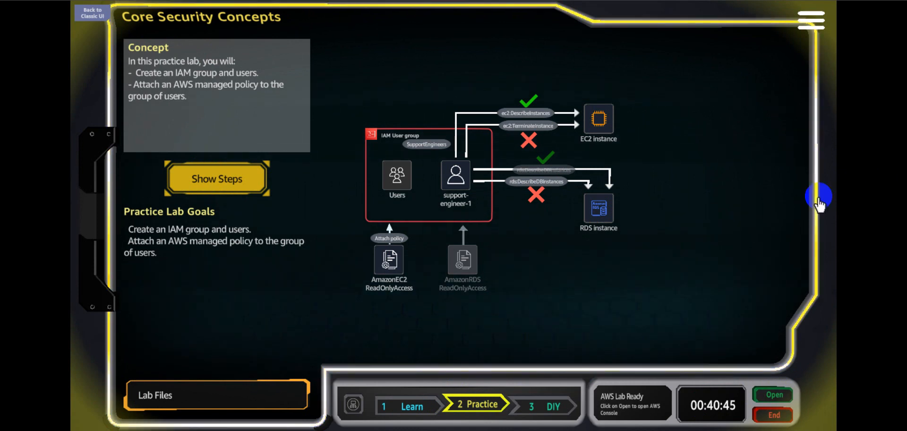
{"action": "left_click", "coordinate": [775, 392]}
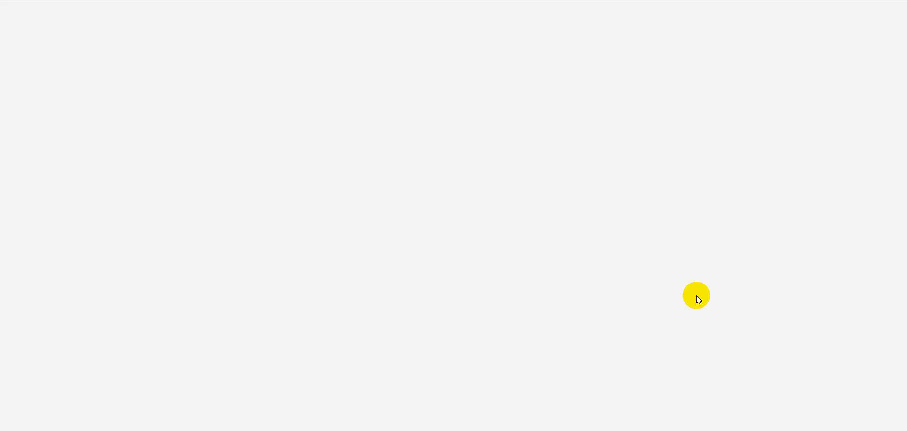
Back on the lab page, show the step-by-step instructions and advance to step 2 of 20
{"action": "key", "text": "ctrl+shift+Tab"}
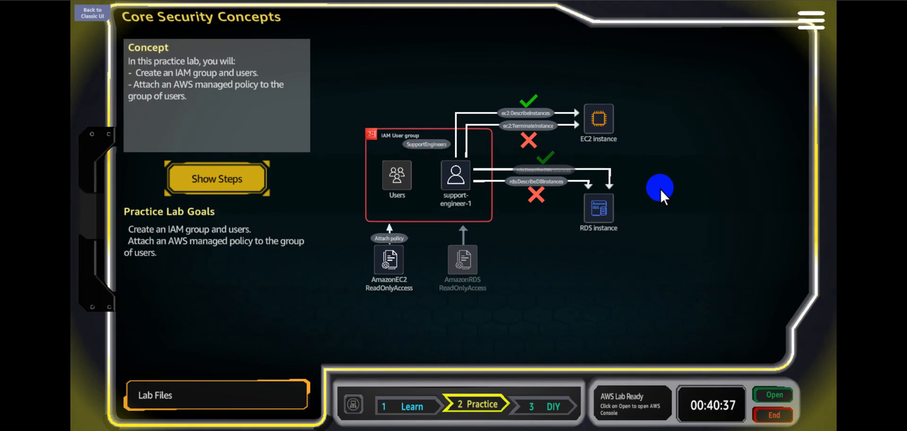
{"action": "left_click", "coordinate": [208, 180]}
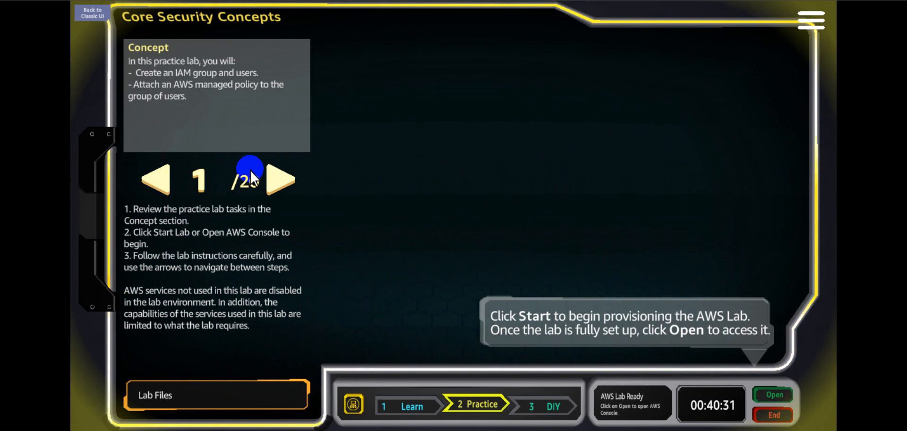
{"action": "left_click", "coordinate": [275, 182]}
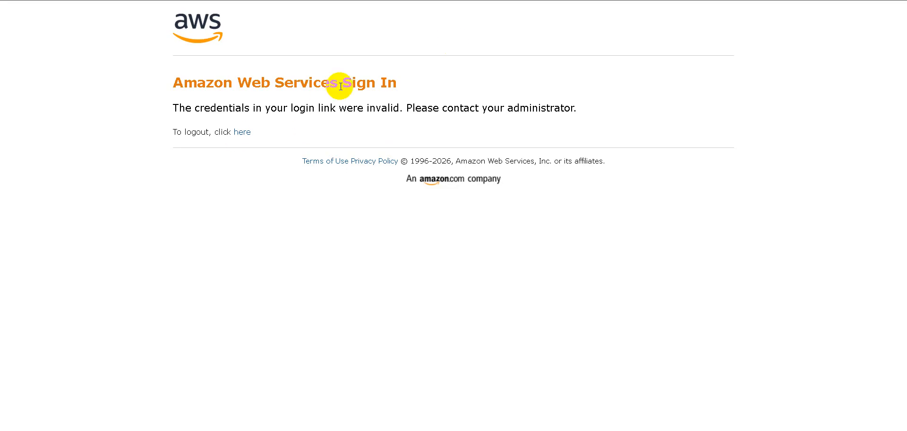
Close the sign-in error tab and advance the lab instructions to step 3 of 20
{"action": "key", "text": "ctrl+w"}
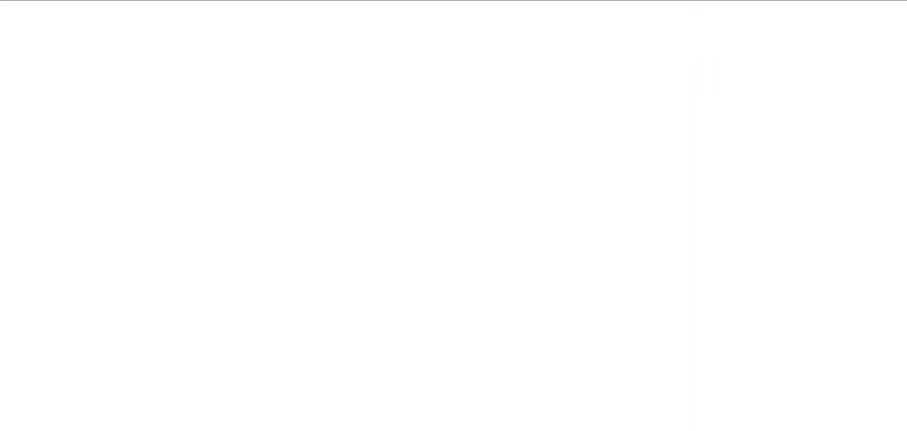
{"action": "key", "text": "ctrl+shift+Tab"}
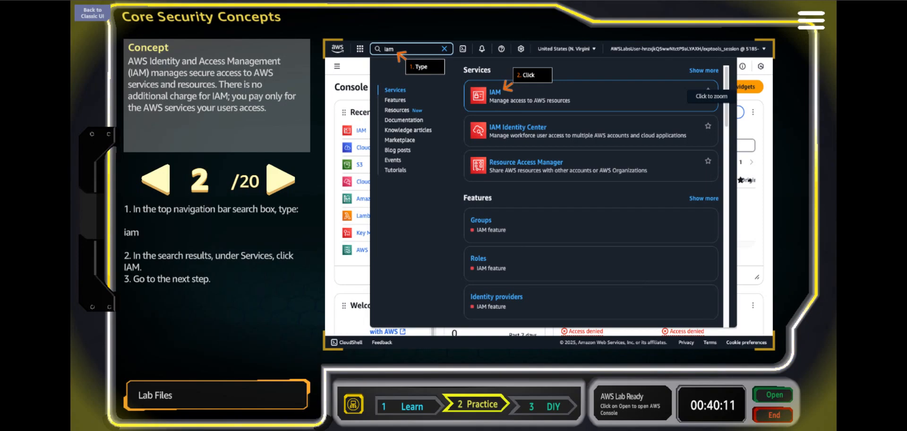
{"action": "left_click", "coordinate": [278, 188]}
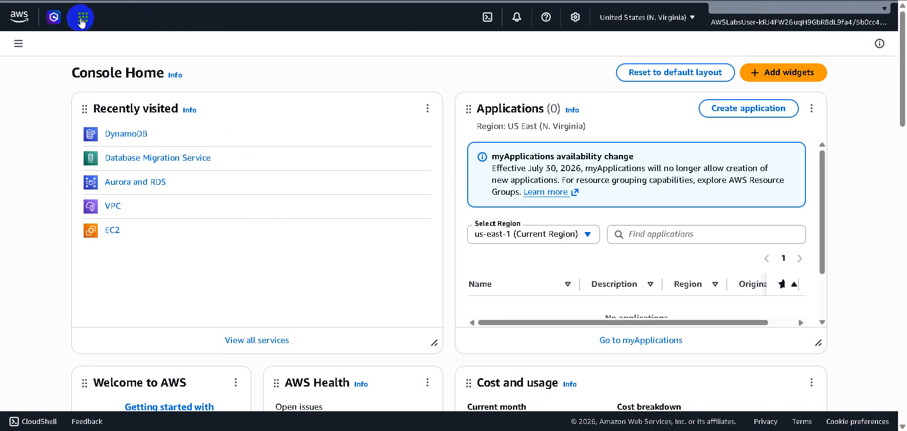
Search for iam, open the IAM service, and go to its empty User groups page
{"action": "left_click", "coordinate": [148, 17]}
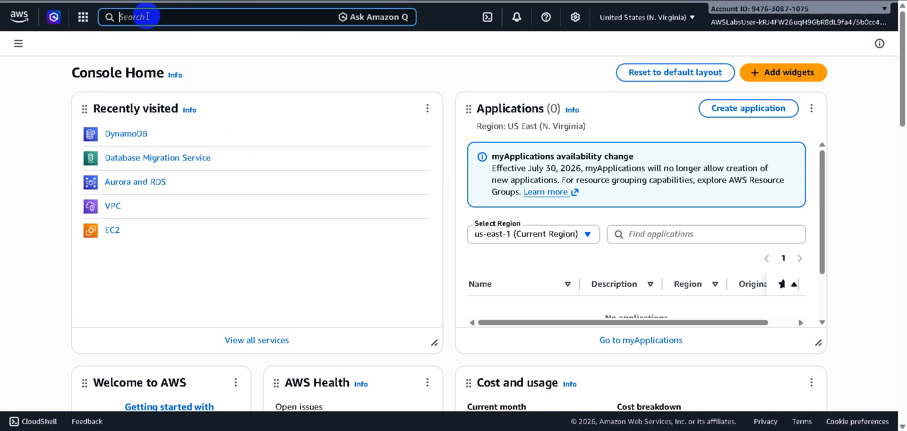
{"action": "type", "text": "iam"}
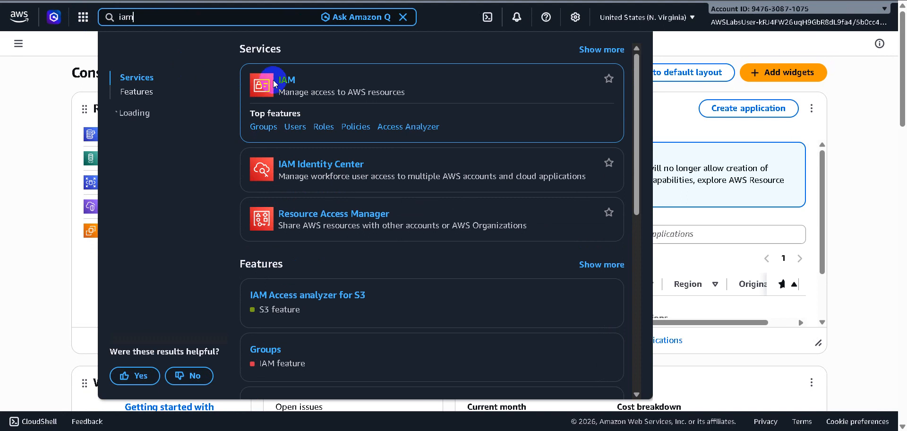
{"action": "left_click", "coordinate": [290, 79]}
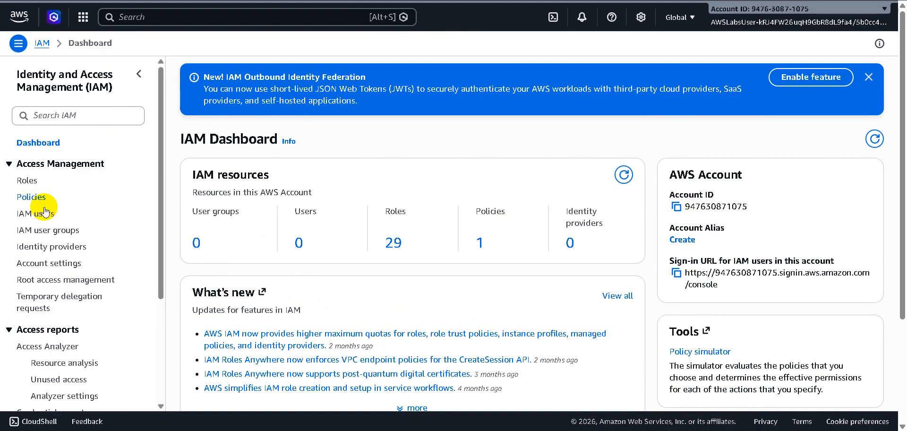
{"action": "left_click", "coordinate": [61, 231]}
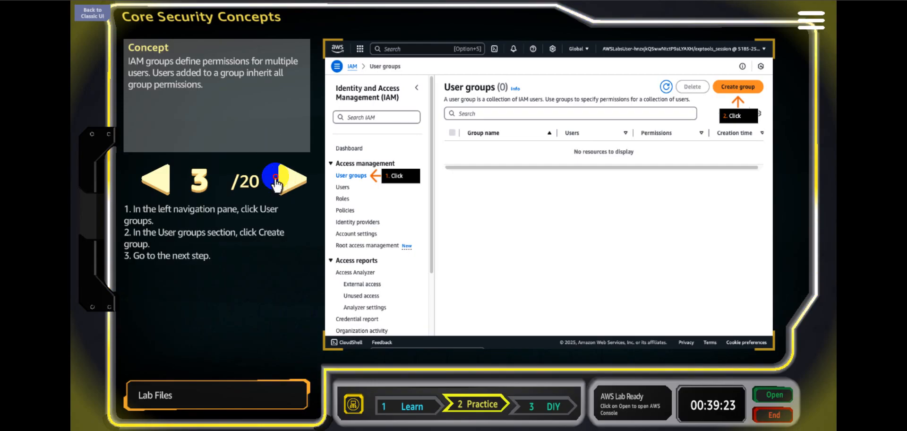
Advance the lab to step 4, start a new user group and name it SupportEngineers
{"action": "left_click", "coordinate": [276, 182]}
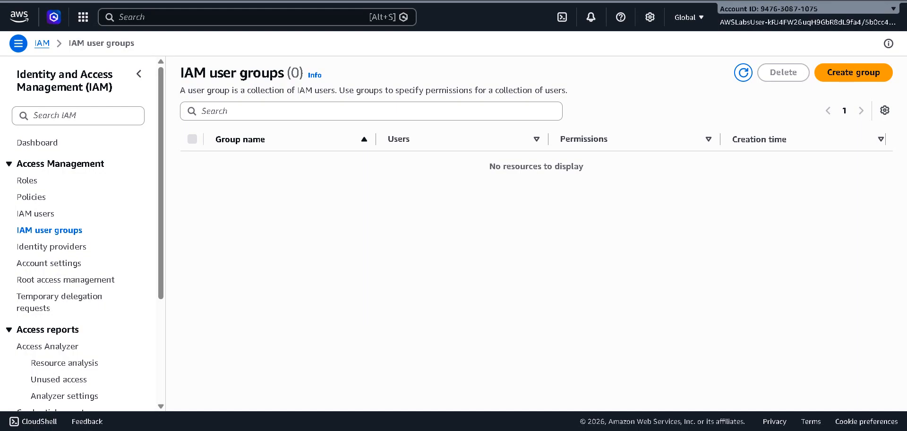
{"action": "left_click", "coordinate": [864, 74]}
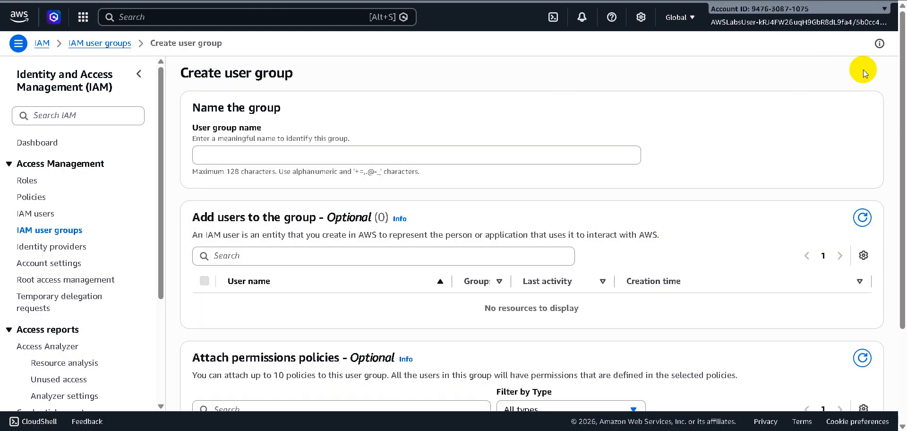
{"action": "left_click", "coordinate": [425, 149]}
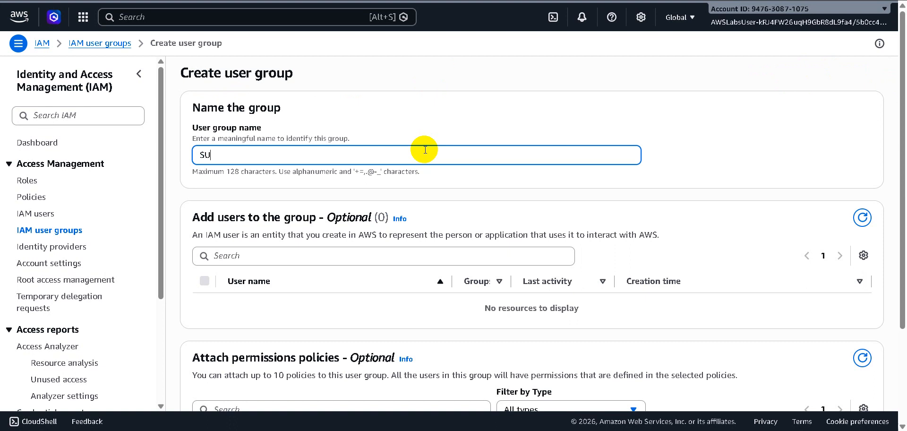
{"action": "type", "text": "SUport"}
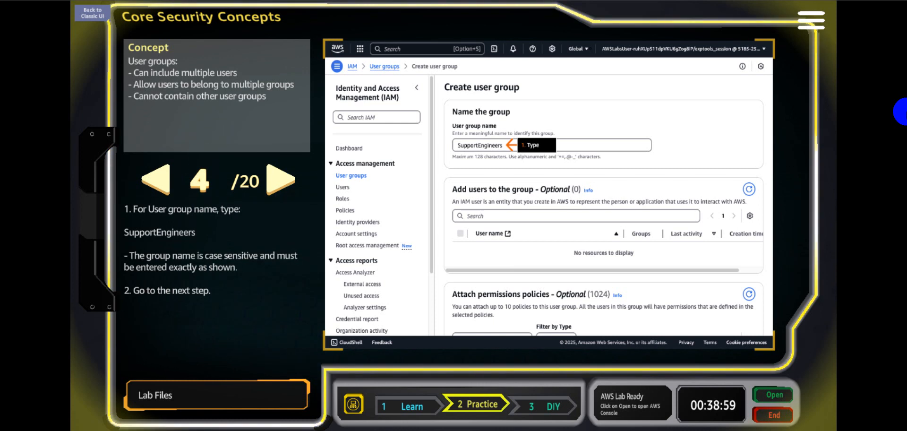
Advance the lab instructions to step 5 of 20 and return to the Create user group form
{"action": "left_click", "coordinate": [283, 180]}
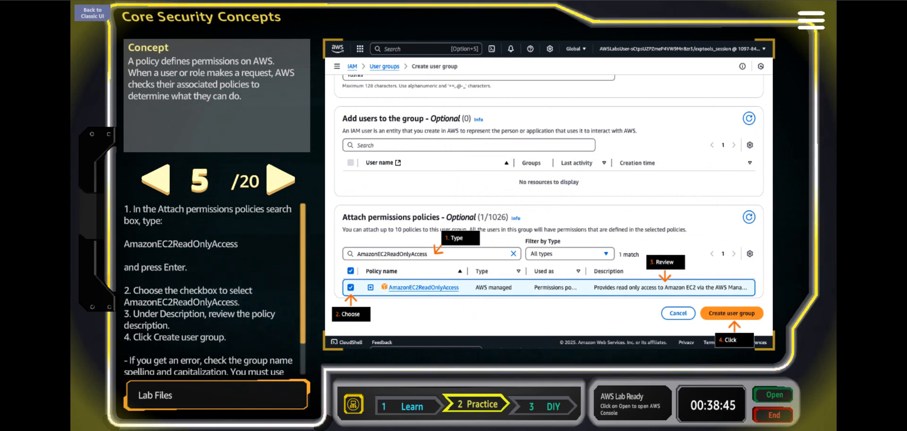
{"action": "left_click", "coordinate": [690, 0]}
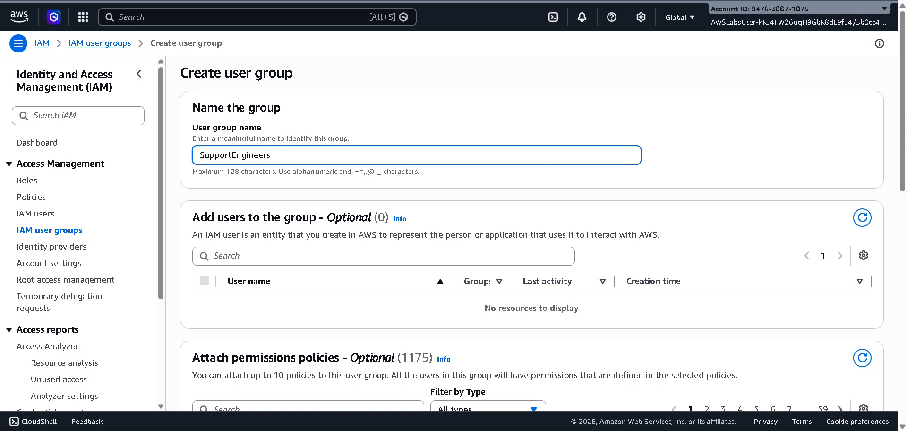
Attach the AmazonEC2ReadOnlyAccess policy and create the SupportEngineers group
{"action": "scroll", "coordinate": [391, 249], "scroll_direction": "down", "scroll_amount": 2}
{"action": "scroll", "coordinate": [392, 249], "scroll_direction": "down", "scroll_amount": 2}
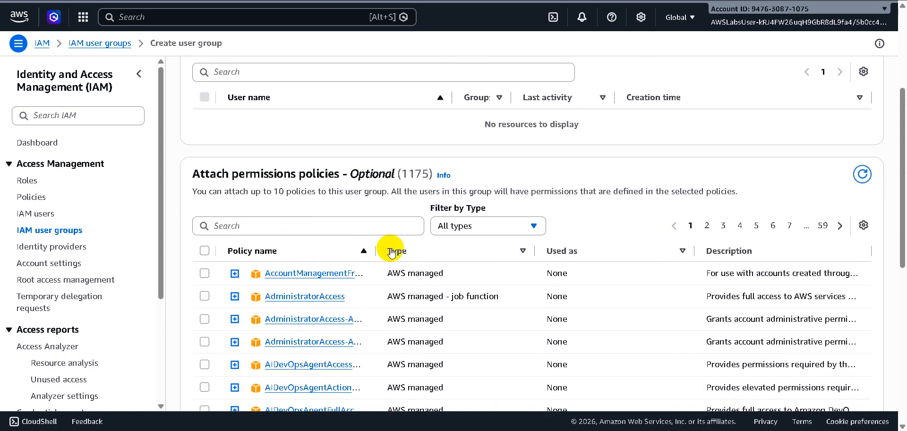
{"action": "left_click", "coordinate": [320, 229]}
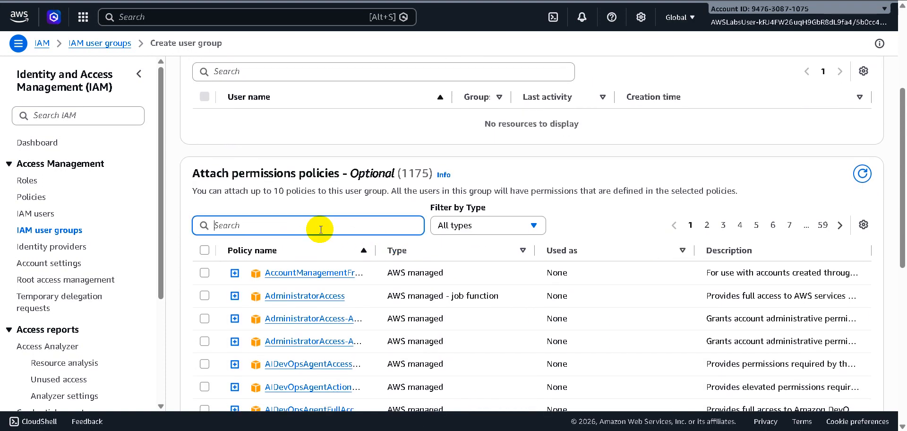
{"action": "type", "text": "amazonec2"}
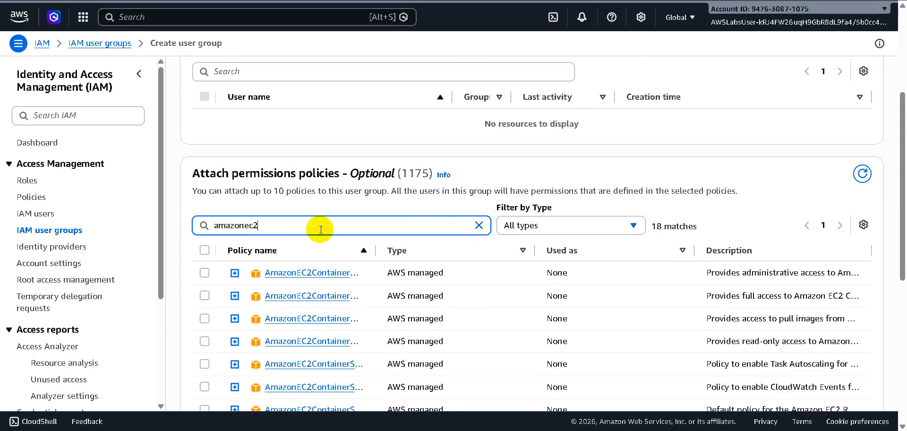
{"action": "type", "text": "red"}
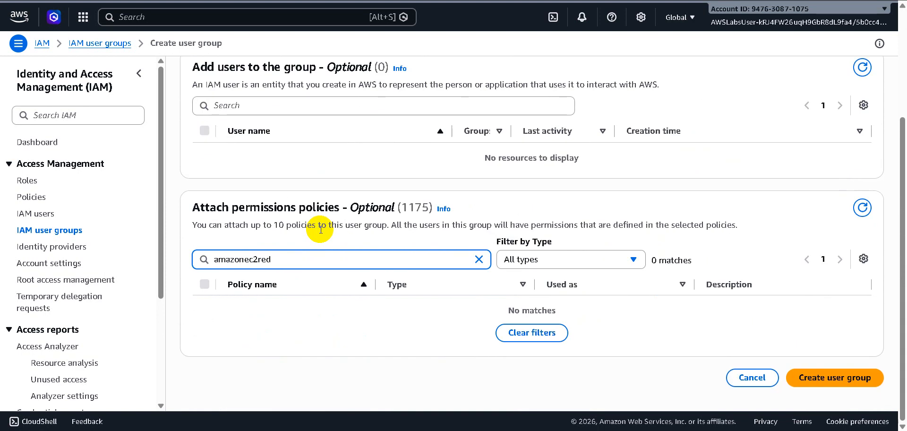
{"action": "key", "text": "BackSpace"}
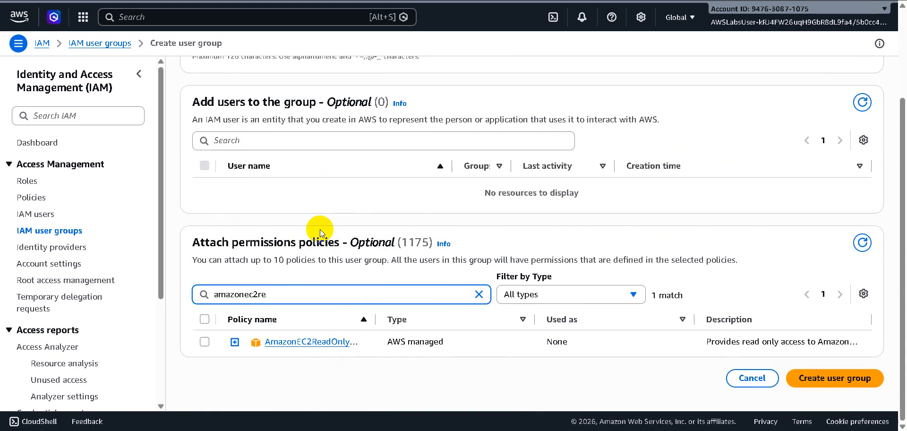
{"action": "type", "text": "a"}
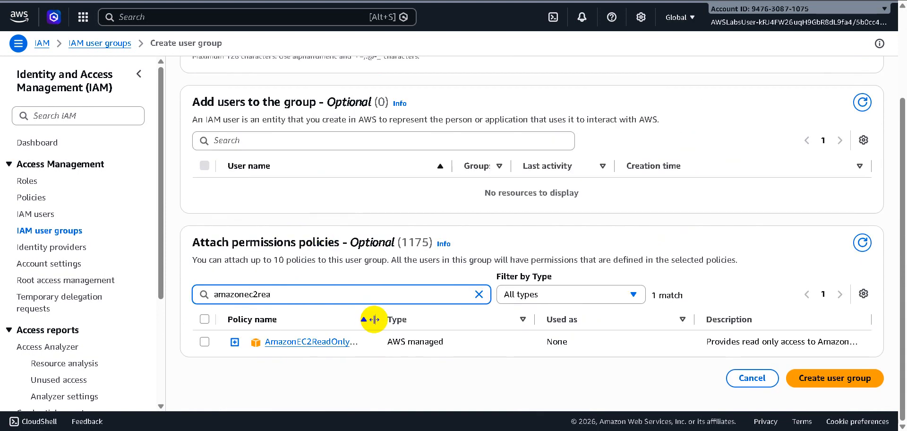
{"action": "left_click_drag", "start_coordinate": [375, 320], "coordinate": [407, 319]}
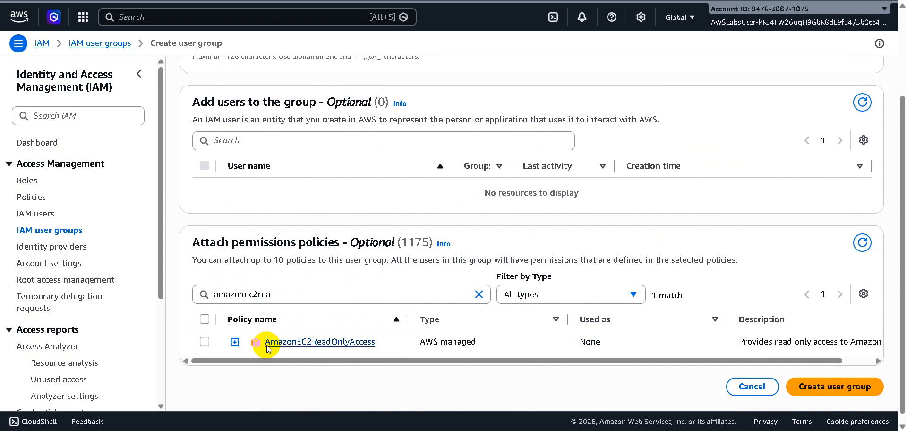
{"action": "left_click", "coordinate": [204, 341]}
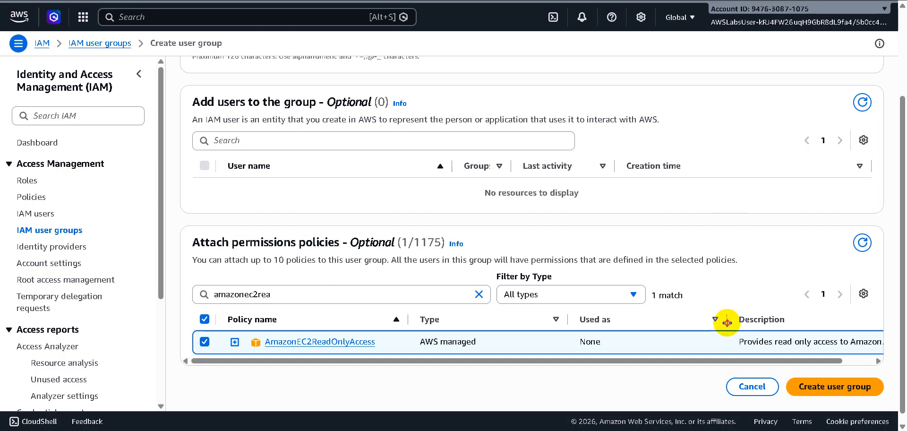
{"action": "left_click_drag", "start_coordinate": [726, 323], "coordinate": [488, 326]}
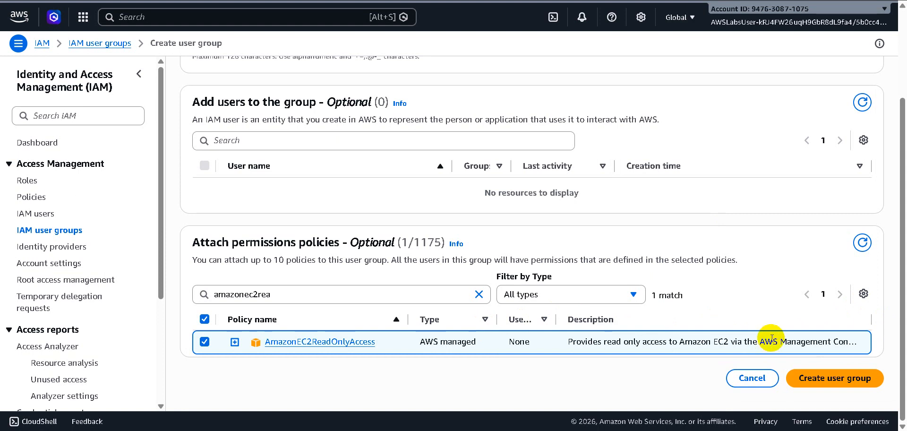
{"action": "left_click", "coordinate": [838, 376]}
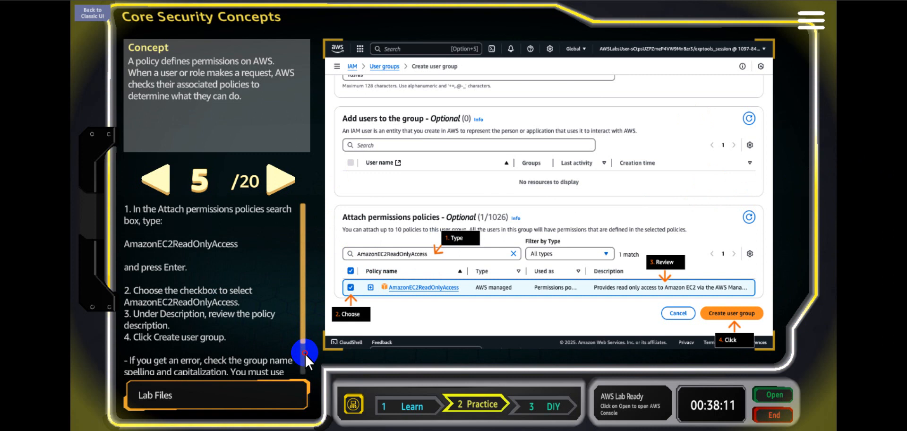
Reread lab step 5, then advance to step 6 of 20 on creating users
{"action": "scroll", "coordinate": [305, 353], "scroll_direction": "down", "scroll_amount": 1}
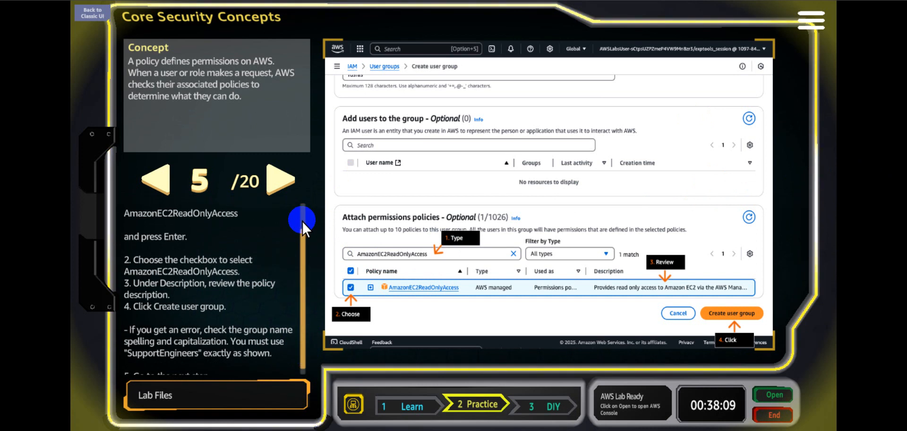
{"action": "scroll", "coordinate": [297, 229], "scroll_direction": "up", "scroll_amount": 1}
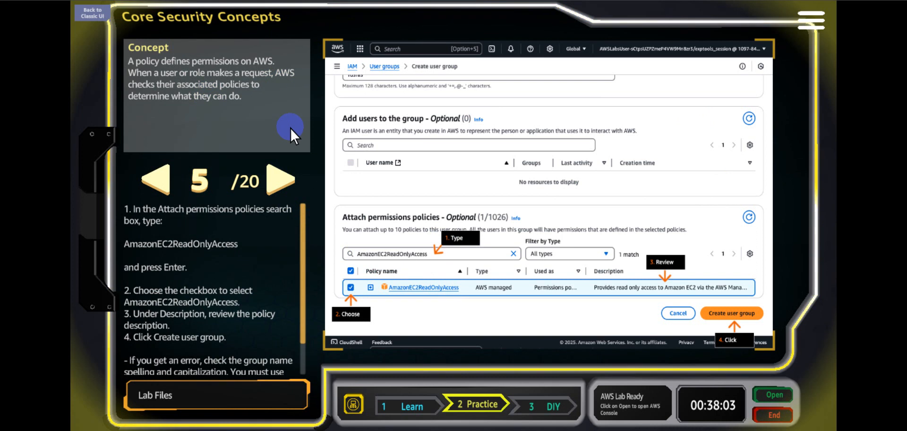
{"action": "left_click", "coordinate": [292, 174]}
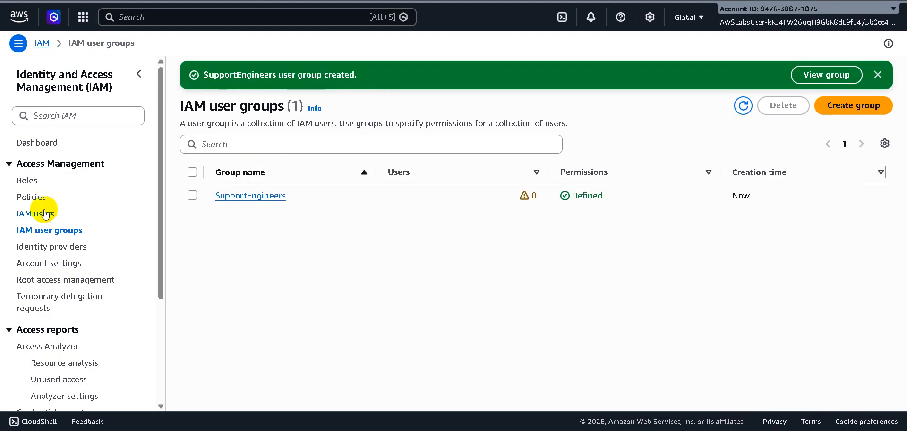
Open IAM Users, start creating a new user, and advance the lab to step 7 of 20
{"action": "left_click", "coordinate": [41, 215]}
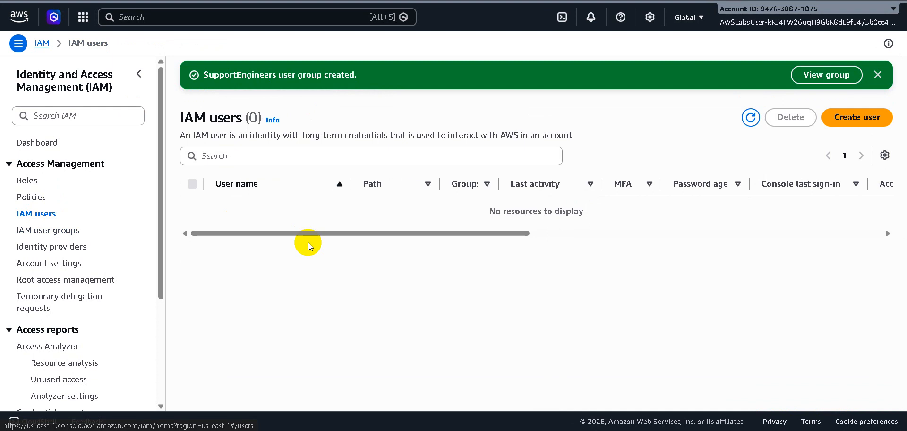
{"action": "left_click", "coordinate": [857, 118]}
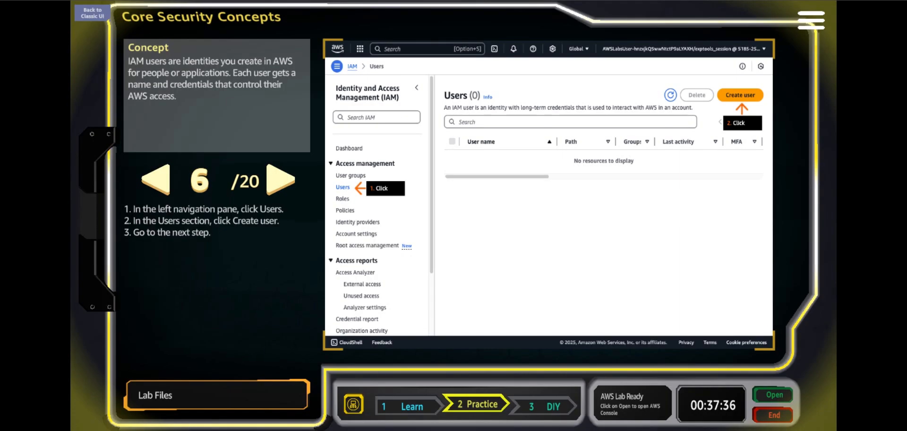
{"action": "left_click", "coordinate": [274, 173]}
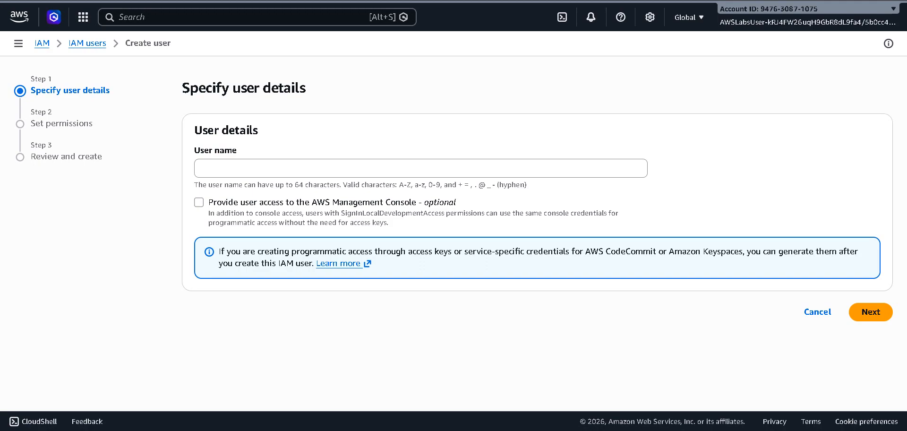
Name the user support-engineer-1 with console access and a custom password, no reset required
{"action": "left_click", "coordinate": [414, 169]}
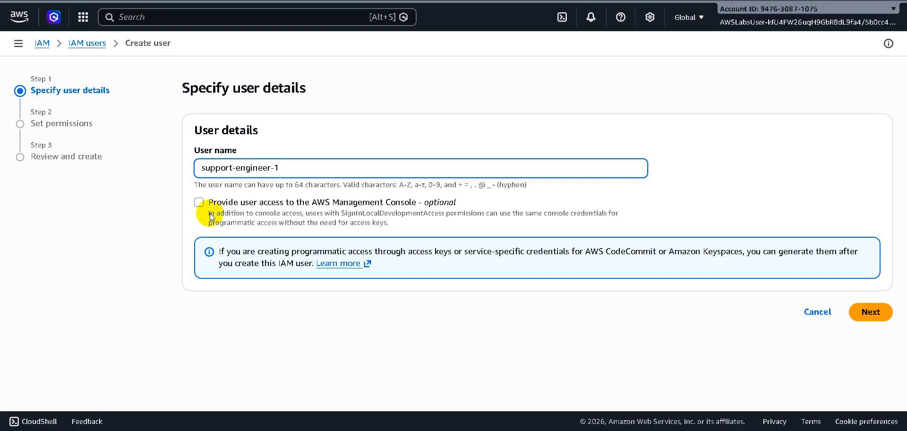
{"action": "left_click", "coordinate": [199, 202]}
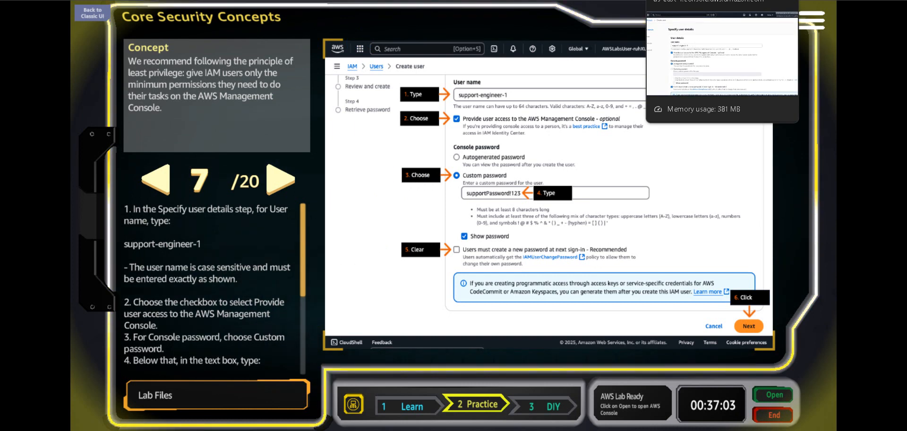
{"action": "left_click", "coordinate": [690, 0]}
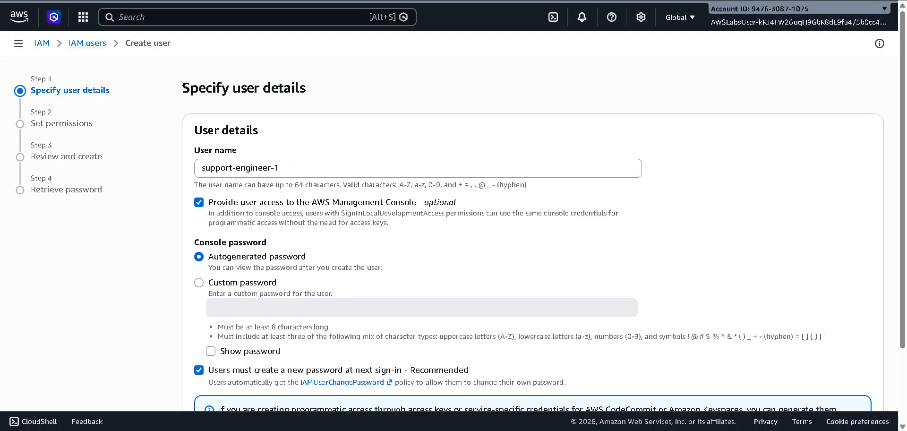
{"action": "left_click", "coordinate": [201, 285]}
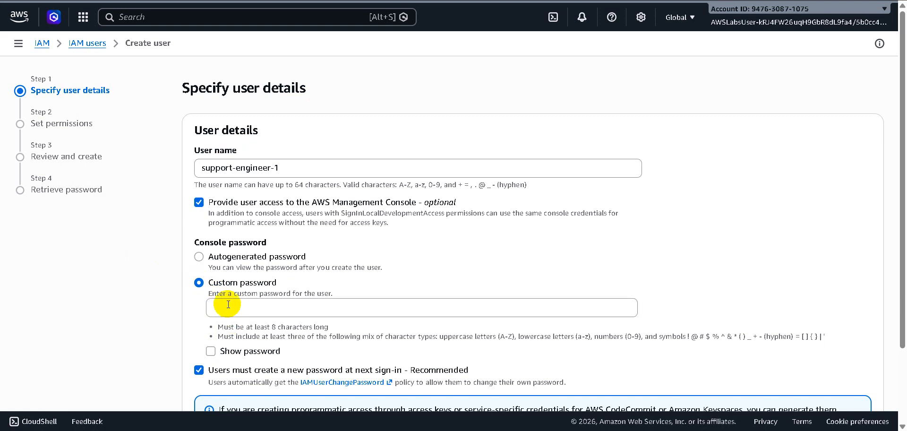
{"action": "left_click", "coordinate": [227, 304]}
{"action": "type", "text": "Sup"}
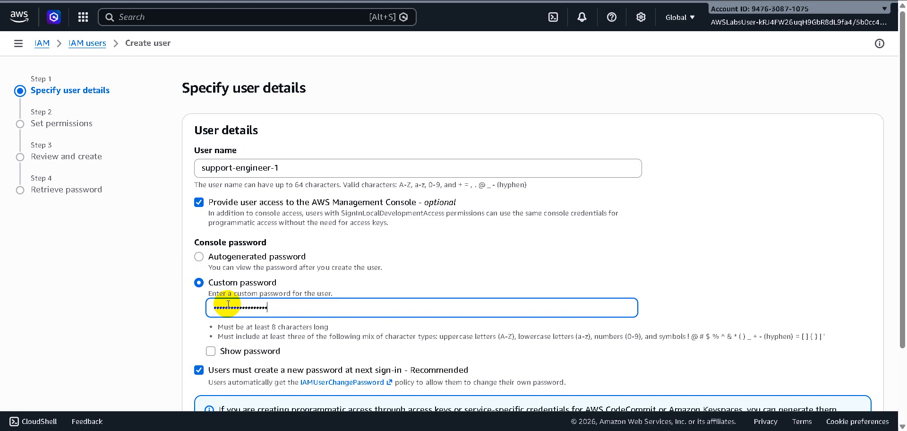
{"action": "scroll", "coordinate": [229, 304], "scroll_direction": "down", "scroll_amount": 2}
{"action": "left_click", "coordinate": [211, 261]}
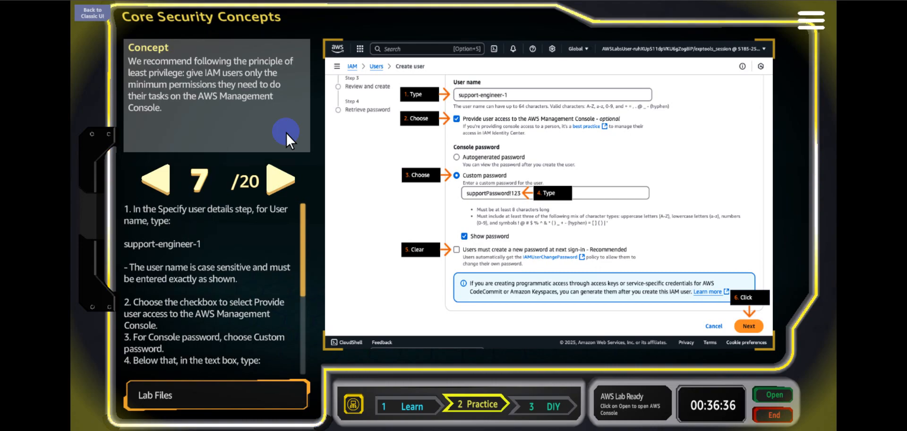
Advance the lab to step 8 of 20 and continue to the user's permissions page
{"action": "left_click", "coordinate": [284, 176]}
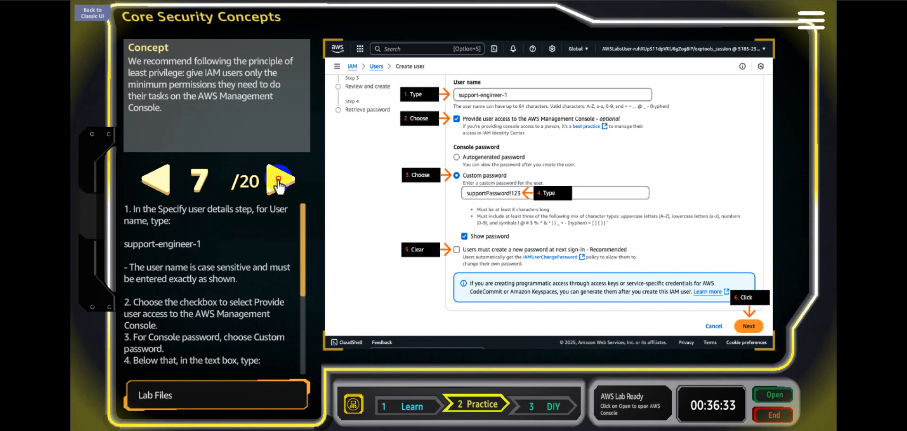
{"action": "left_click", "coordinate": [279, 181]}
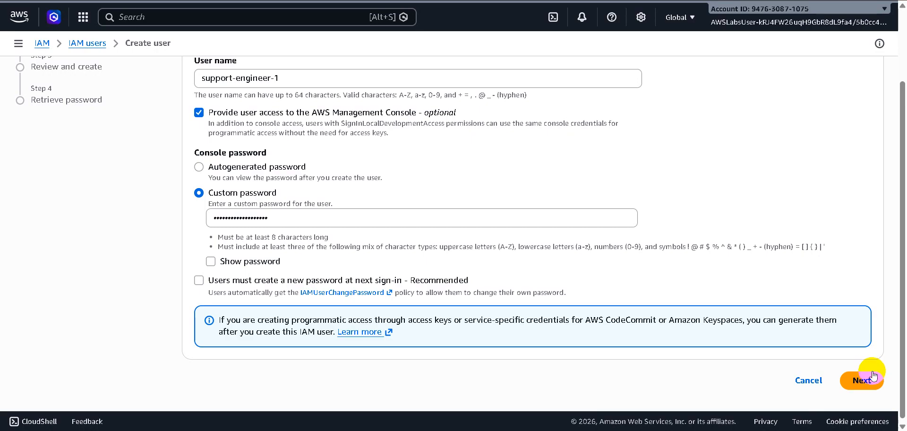
{"action": "left_click", "coordinate": [863, 380]}
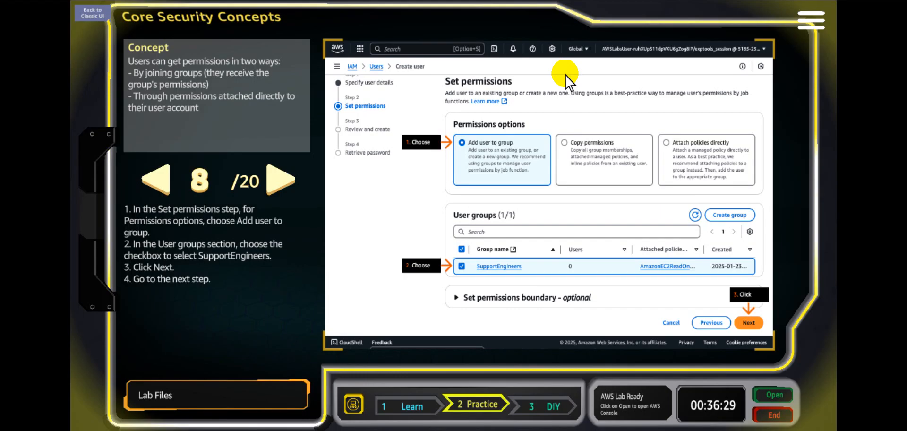
Add the new user to the SupportEngineers group, continue to review, and advance the lab to step 9
{"action": "left_click", "coordinate": [830, 145]}
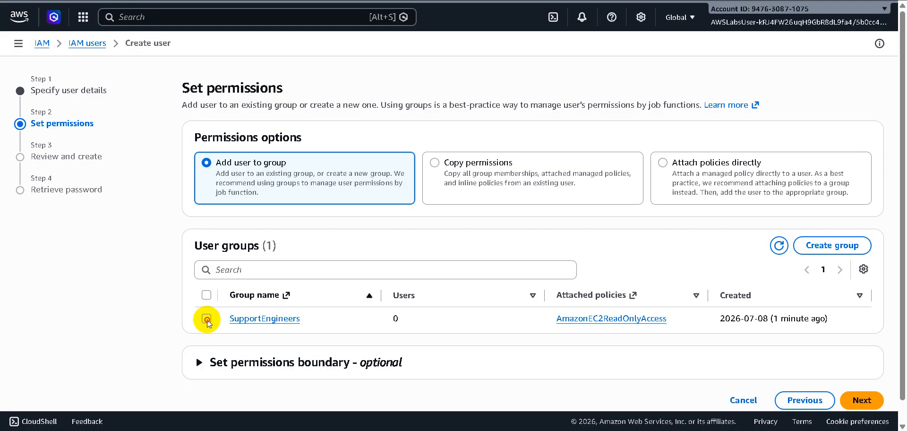
{"action": "left_click", "coordinate": [207, 319]}
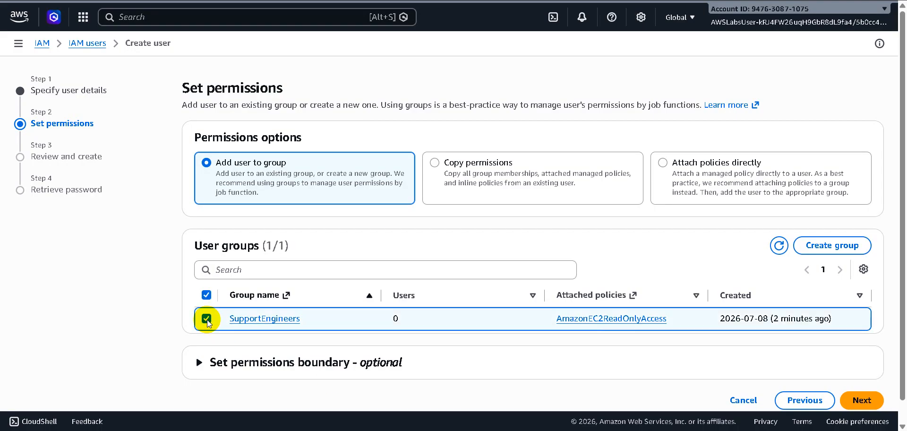
{"action": "left_click", "coordinate": [862, 402]}
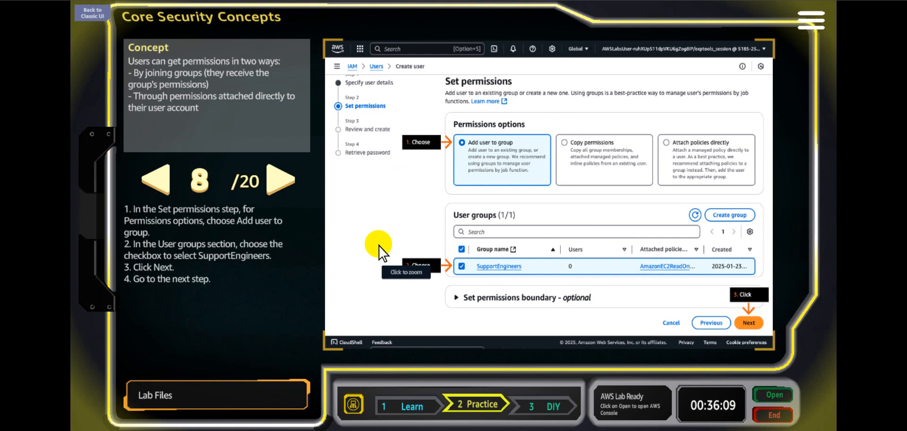
{"action": "left_click", "coordinate": [281, 180]}
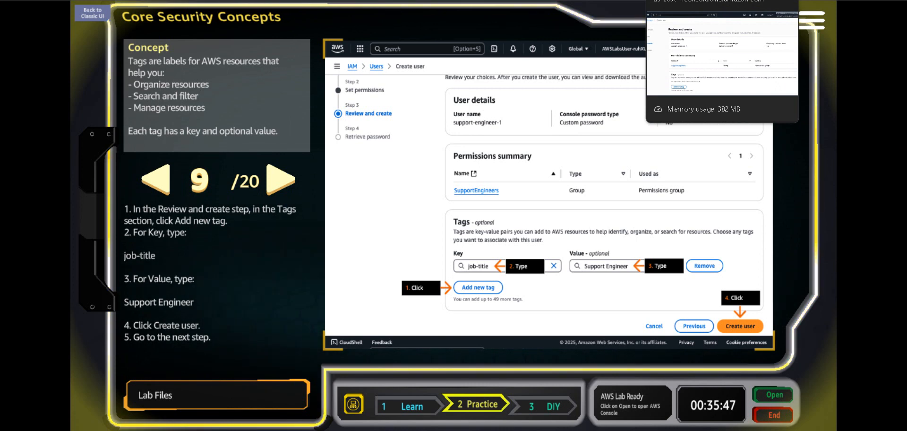
Tag the user with job-title = Support Engineer and create support-engineer-1
{"action": "left_click", "coordinate": [687, 1]}
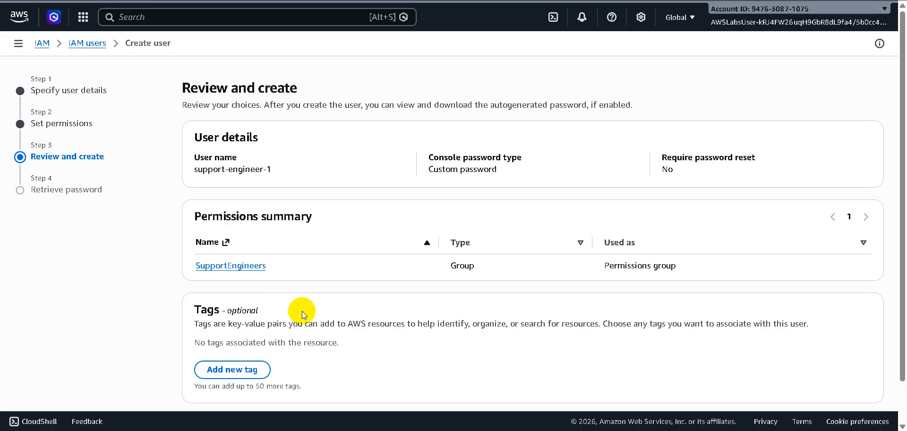
{"action": "scroll", "coordinate": [298, 324], "scroll_direction": "down", "scroll_amount": 2}
{"action": "left_click", "coordinate": [236, 324]}
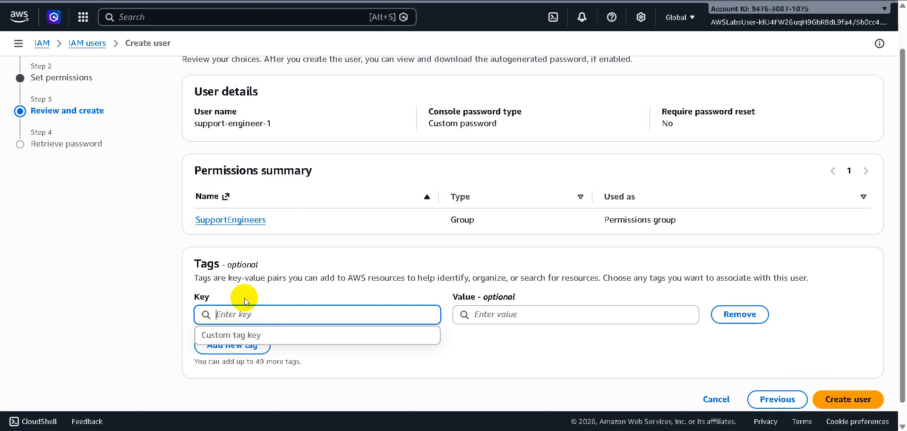
{"action": "type", "text": "job-title"}
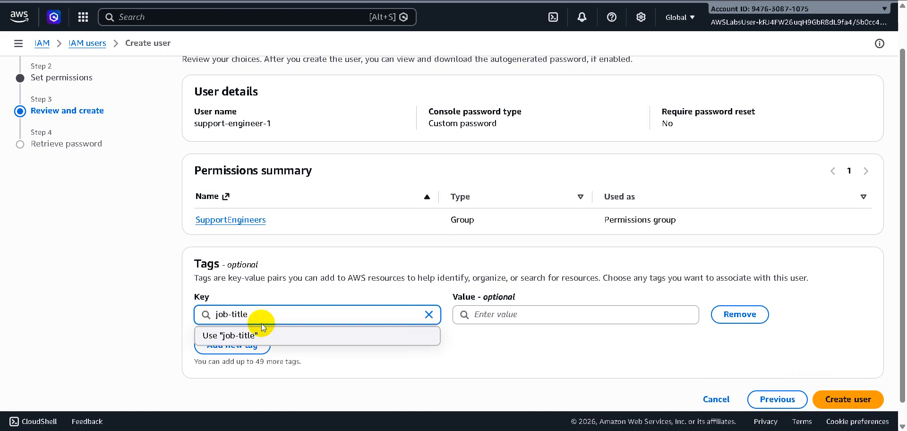
{"action": "left_click", "coordinate": [473, 314]}
{"action": "type", "text": "Support Engineer"}
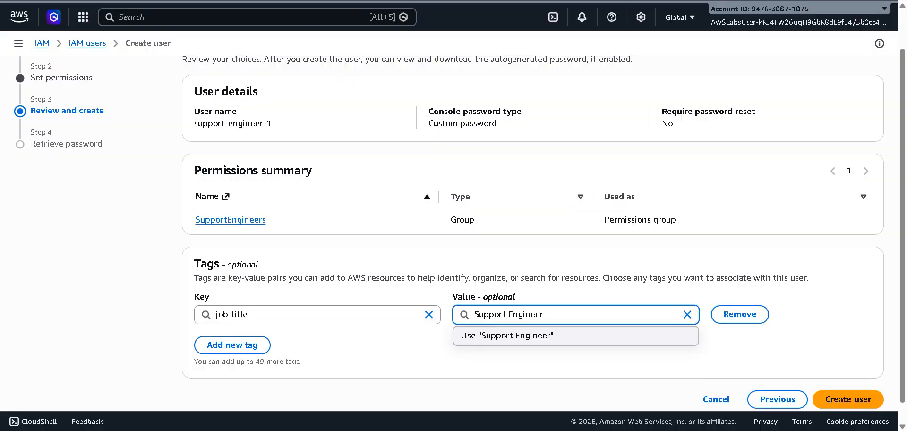
{"action": "left_click", "coordinate": [591, 0]}
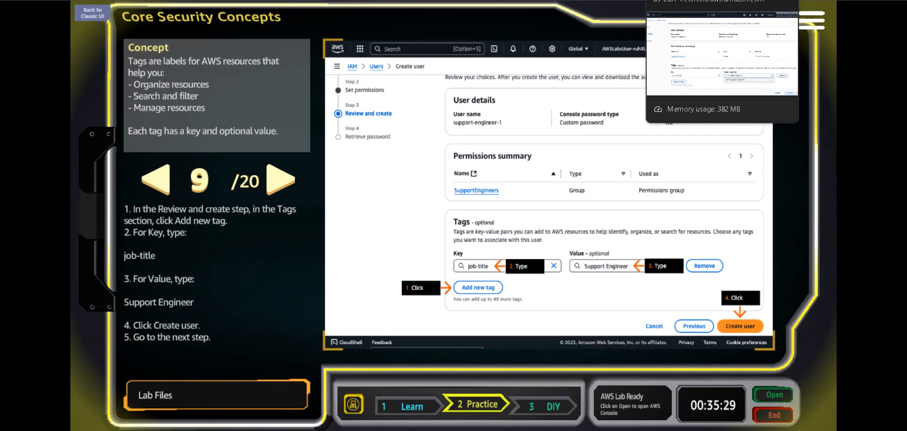
{"action": "left_click", "coordinate": [685, 0]}
{"action": "left_click", "coordinate": [850, 400]}
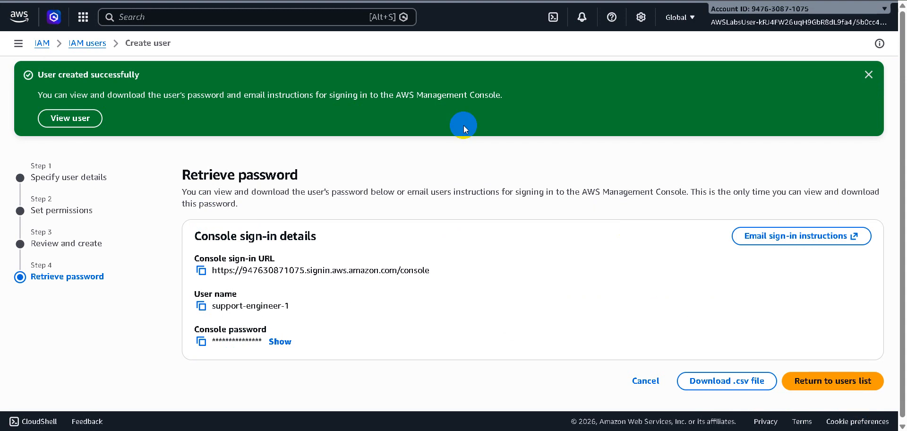
Advance the lab to step 10 and copy support-engineer-1's console sign-in URL
{"action": "left_click", "coordinate": [591, 0]}
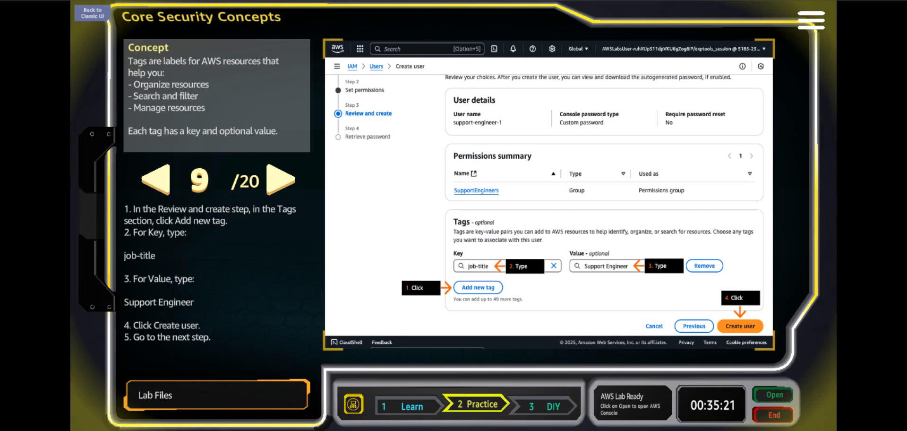
{"action": "left_click", "coordinate": [282, 186]}
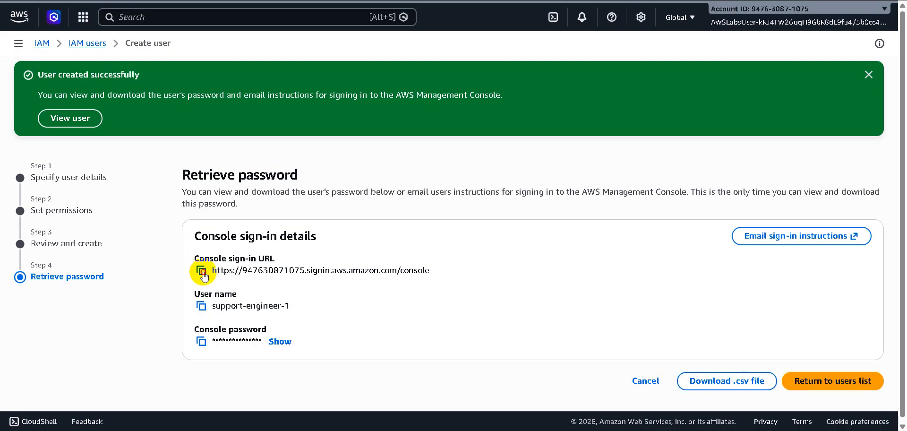
{"action": "left_click", "coordinate": [201, 271]}
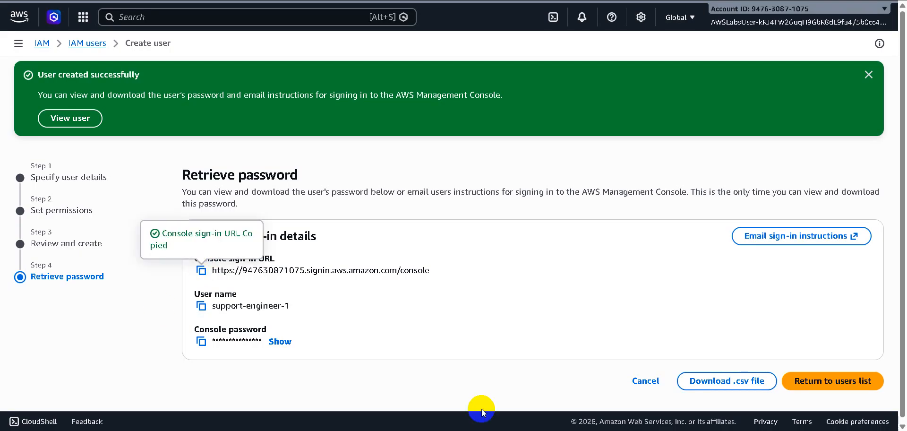
Paste the sign-in URL into Notepad, delete the two old file-system lines, and leave the password page
{"action": "key", "text": "alt+Tab"}
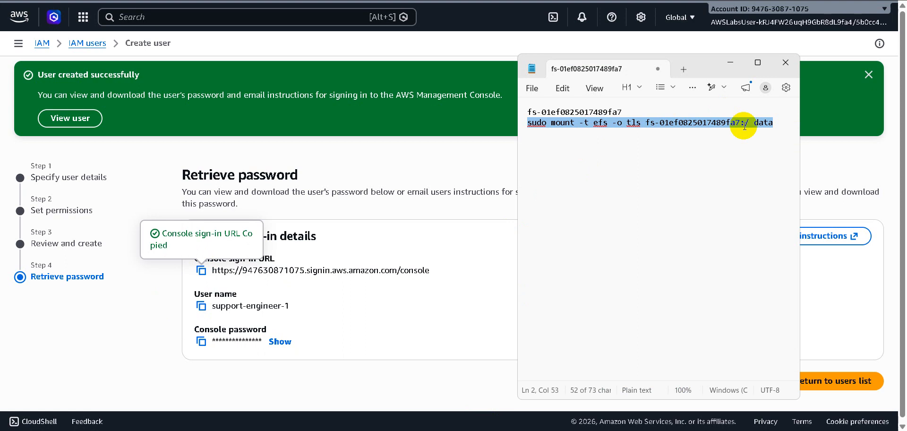
{"action": "left_click", "coordinate": [779, 120]}
{"action": "key", "text": "ctrl+v"}
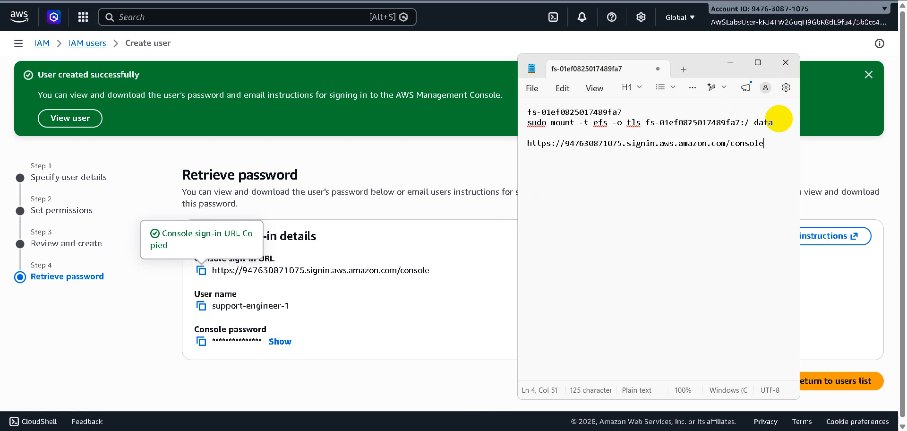
{"action": "left_click_drag", "start_coordinate": [781, 126], "coordinate": [517, 111]}
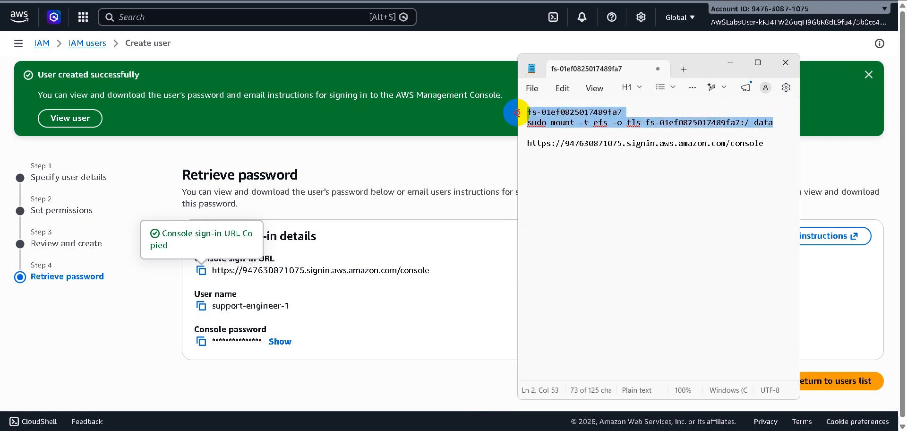
{"action": "key", "text": "Delete"}
{"action": "key", "text": "Delete"}
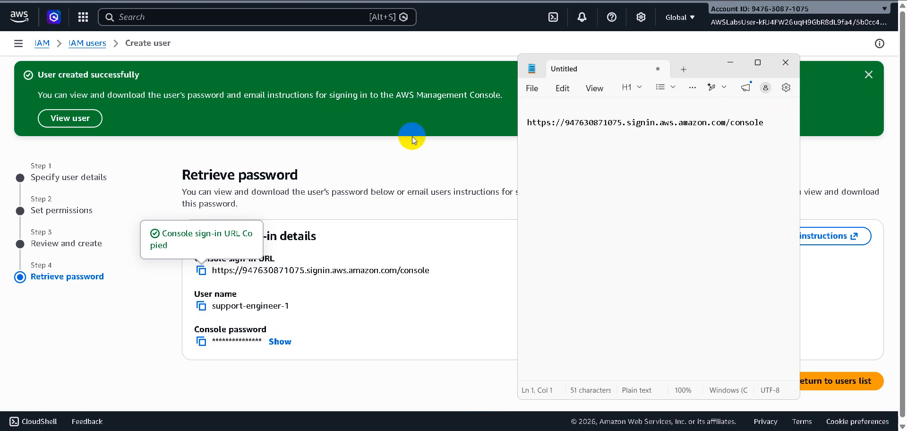
{"action": "left_click", "coordinate": [412, 136]}
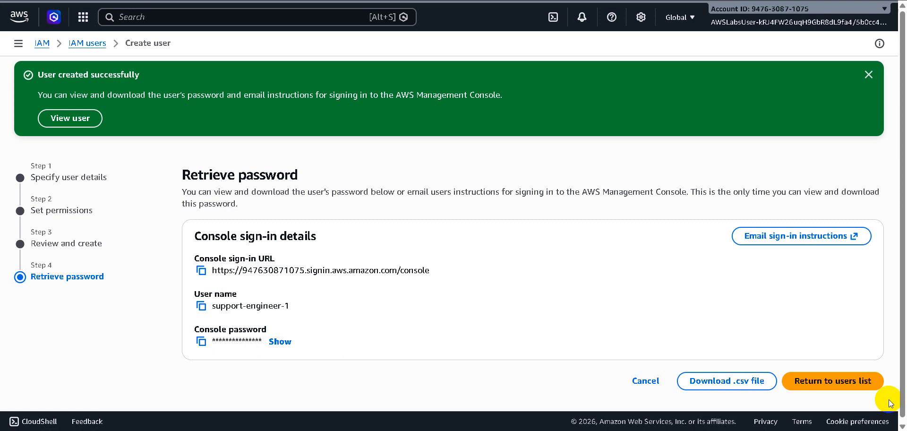
{"action": "left_click", "coordinate": [841, 380]}
Continue to the users list, open support-engineer-1, and advance the tutorial to step 12
{"action": "left_click", "coordinate": [591, 272]}
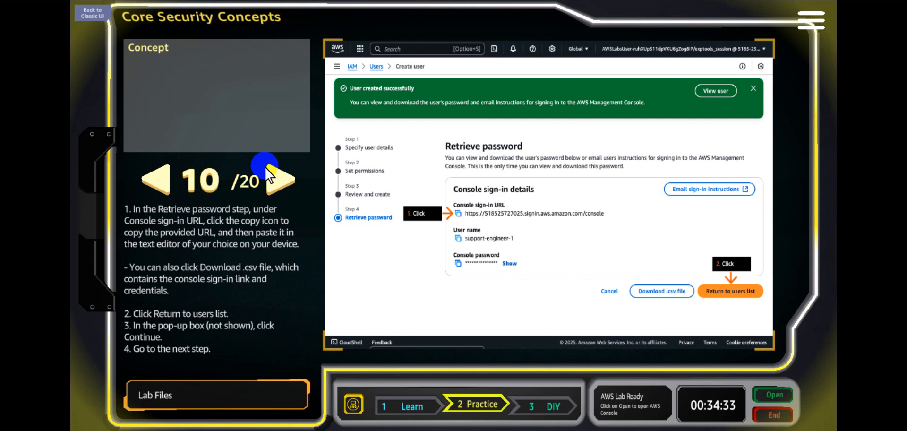
{"action": "left_click", "coordinate": [270, 175]}
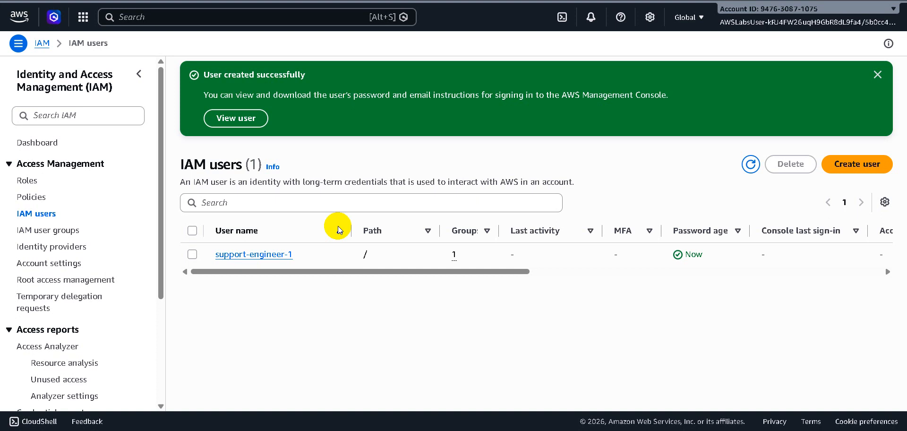
{"action": "left_click", "coordinate": [284, 253]}
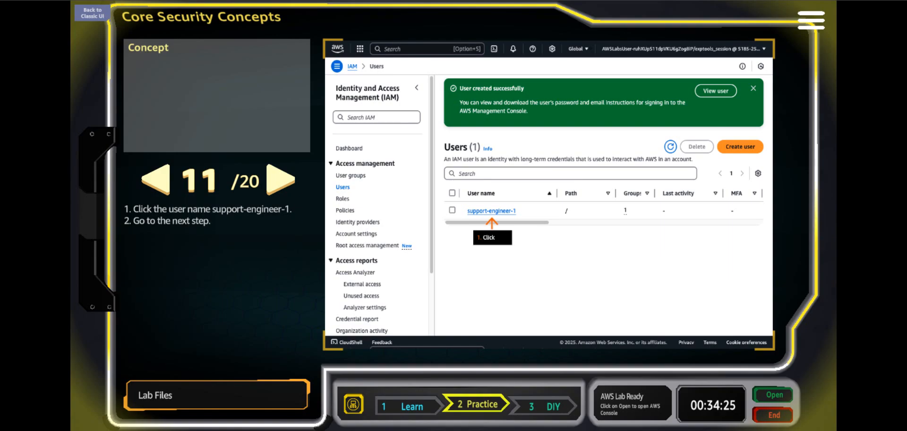
{"action": "left_click", "coordinate": [282, 178]}
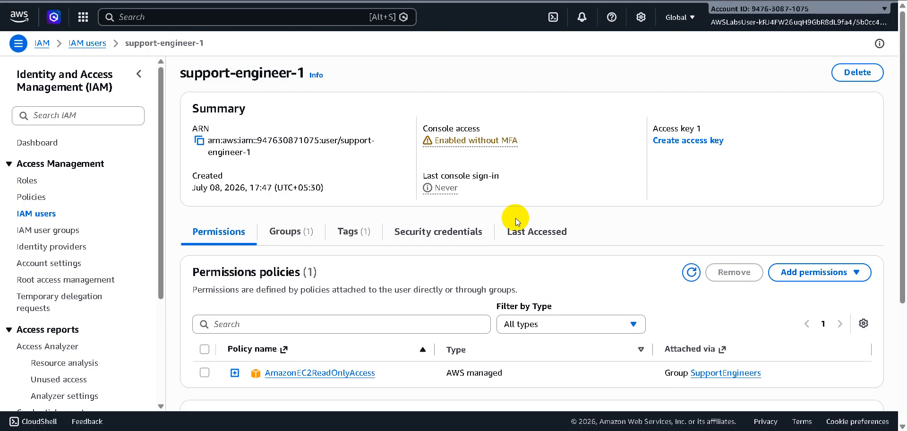
Review support-engineer-1's security credentials, confirming no MFA devices and no access keys
{"action": "left_click", "coordinate": [433, 228]}
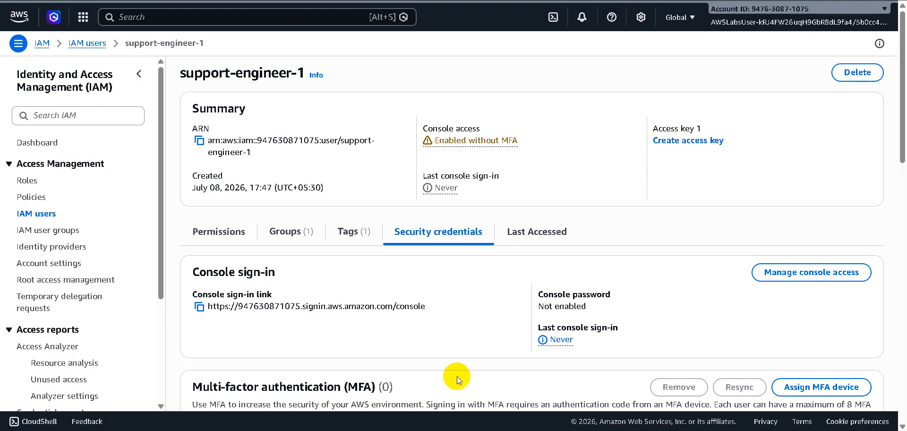
{"action": "scroll", "coordinate": [458, 376], "scroll_direction": "down", "scroll_amount": 5}
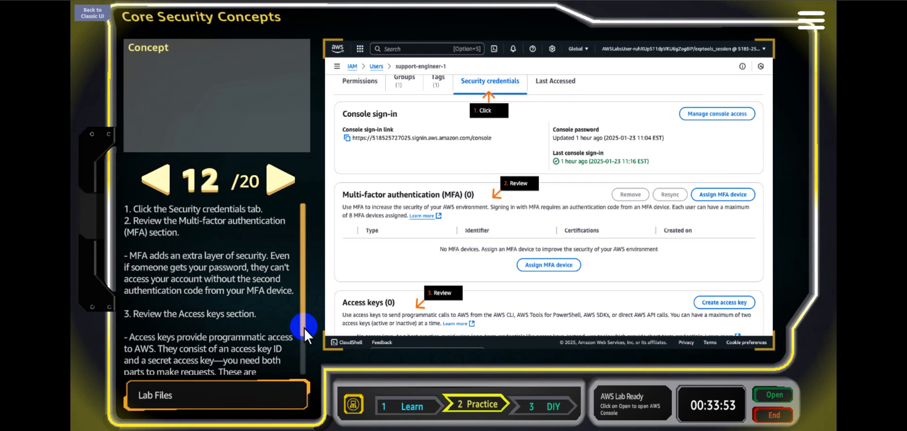
{"action": "scroll", "coordinate": [301, 347], "scroll_direction": "down", "scroll_amount": 1}
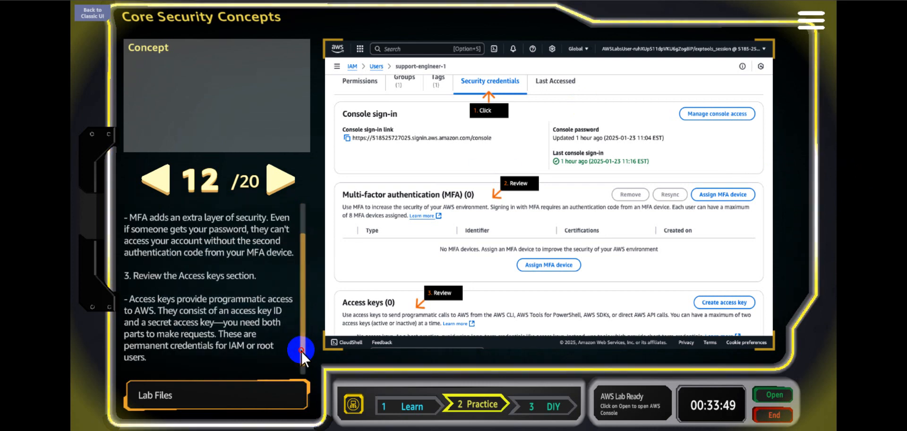
{"action": "left_click_drag", "start_coordinate": [302, 349], "coordinate": [301, 329]}
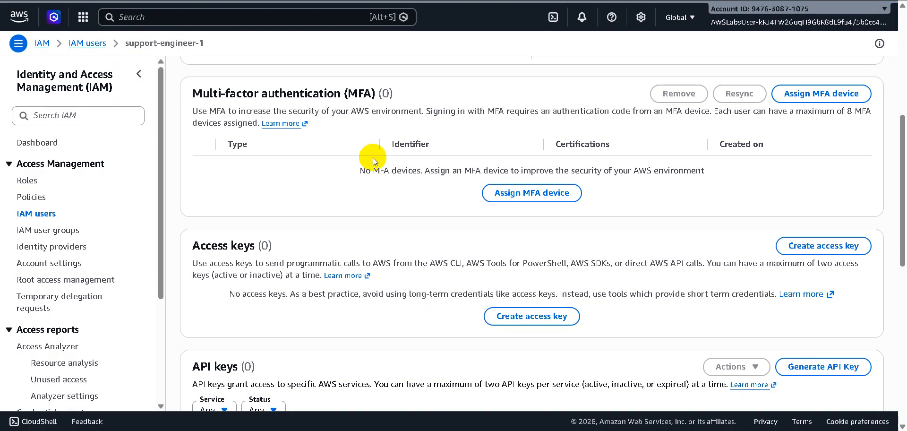
{"action": "scroll", "coordinate": [404, 274], "scroll_direction": "down", "scroll_amount": 1}
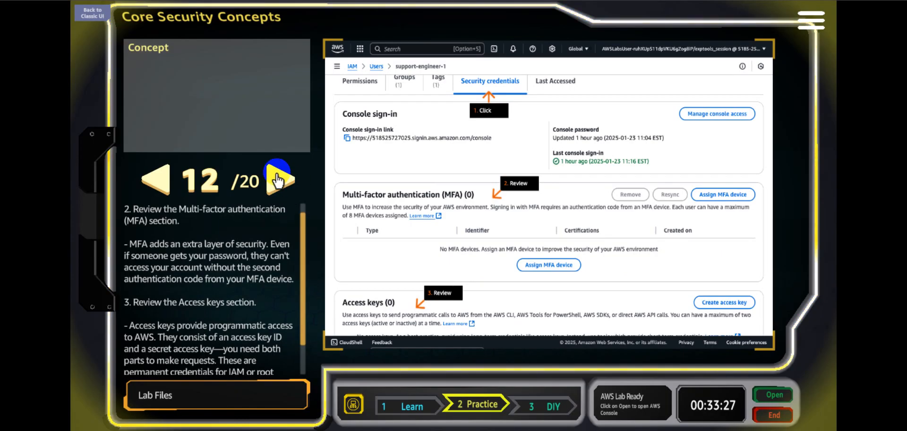
Advance the lab to step 13 and copy the sign-in URL from Notepad
{"action": "left_click", "coordinate": [278, 179]}
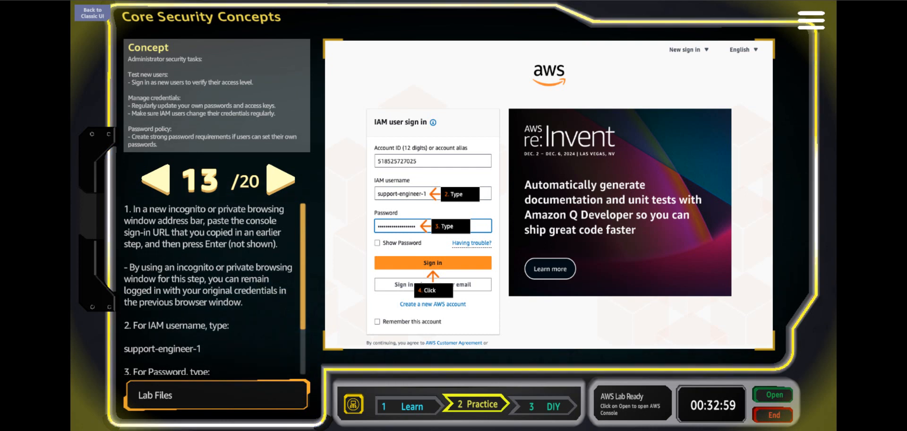
{"action": "left_click", "coordinate": [597, 430]}
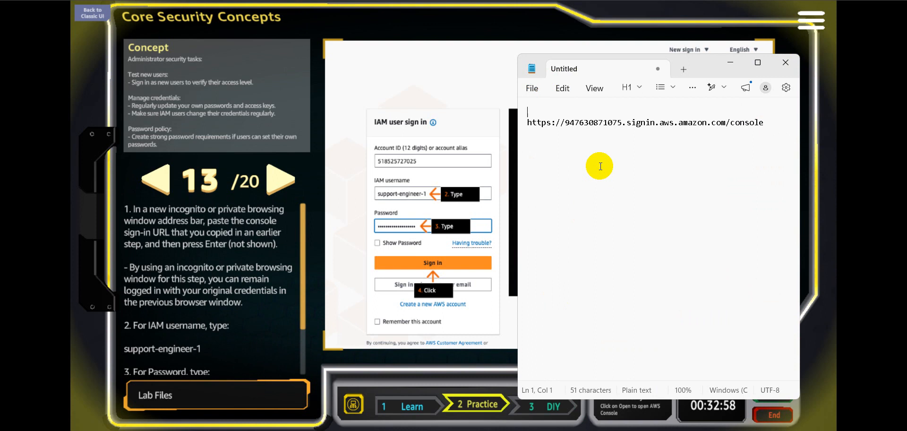
{"action": "triple_click", "coordinate": [582, 121]}
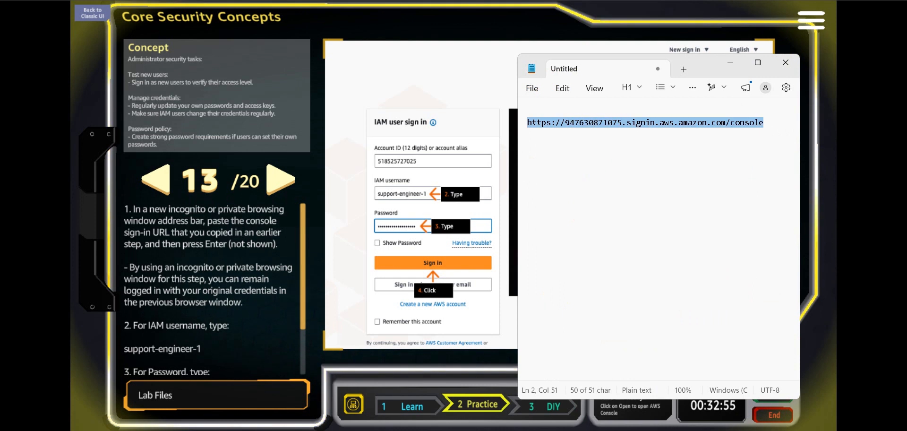
{"action": "key", "text": "alt+Tab"}
Open a private browsing window and load the IAM user sign-in page
{"action": "key", "text": "ctrl+shift+n"}
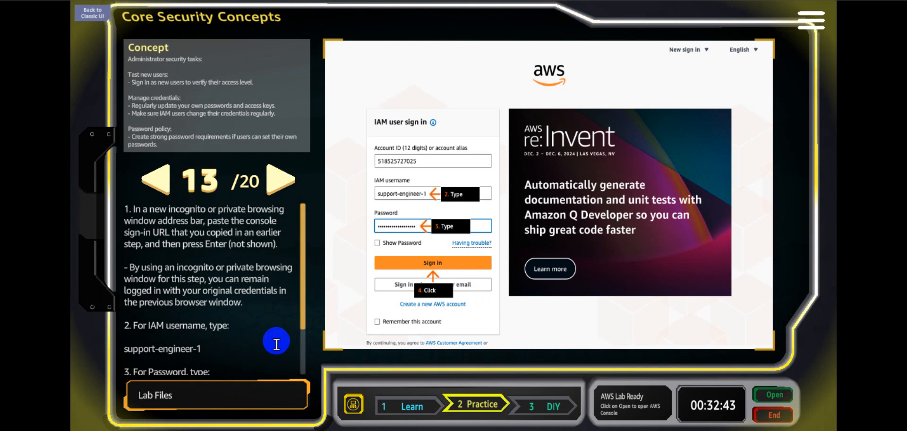
{"action": "scroll", "coordinate": [304, 346], "scroll_direction": "down", "scroll_amount": 1}
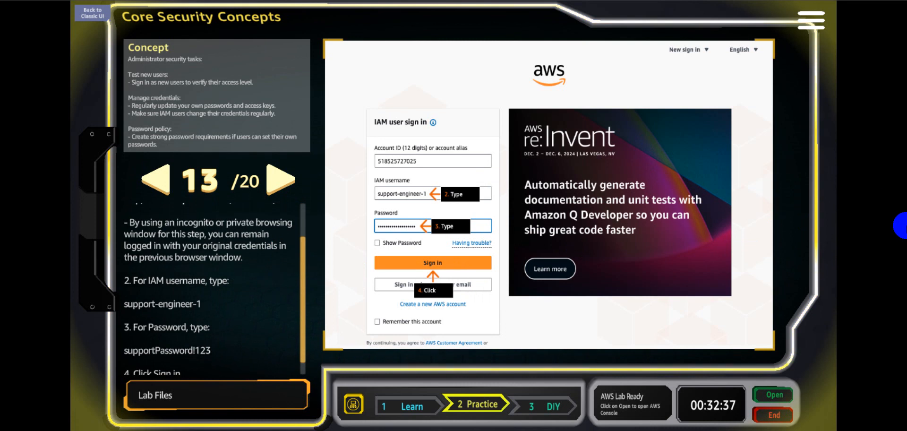
{"action": "key", "text": "alt+Tab"}
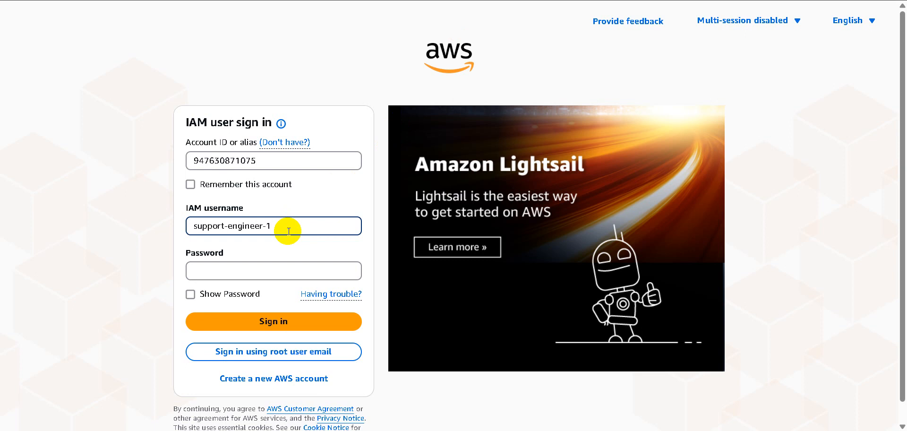
Sign in as support-engineer-1 and advance the lab guide to step 14
{"action": "left_click", "coordinate": [254, 270]}
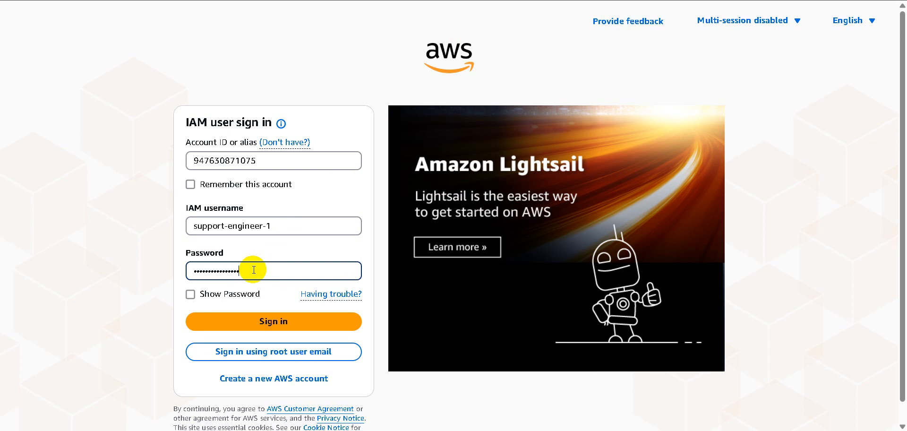
{"action": "left_click", "coordinate": [270, 321]}
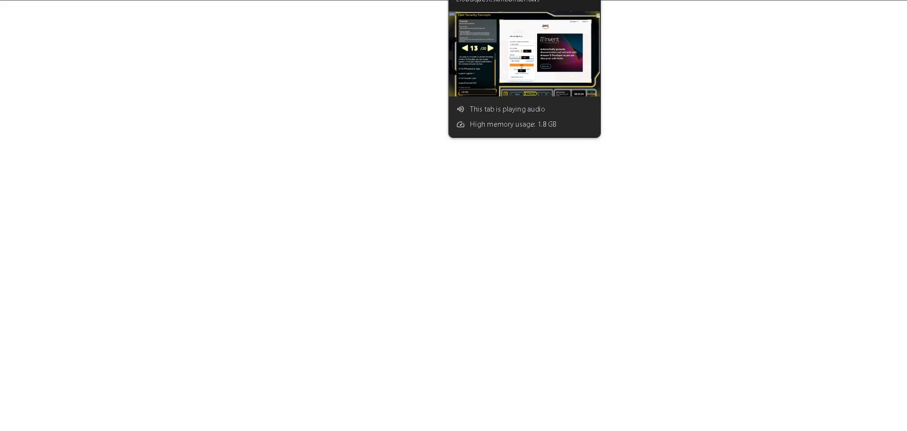
{"action": "left_click", "coordinate": [491, 0]}
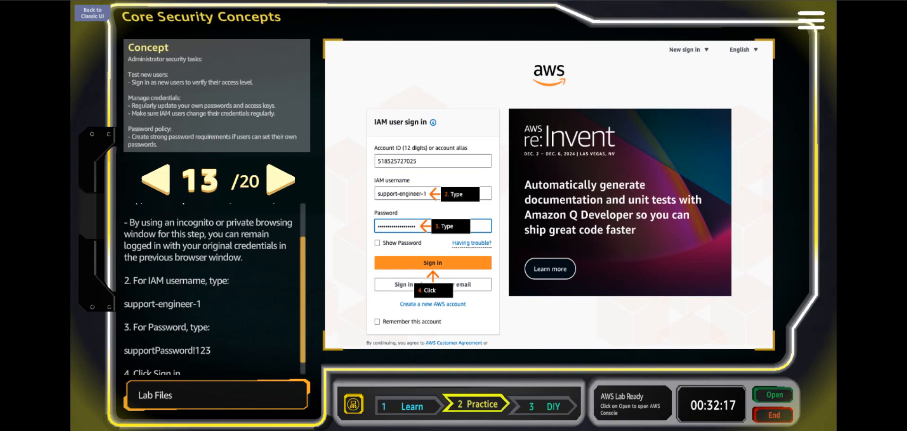
{"action": "left_click", "coordinate": [280, 180]}
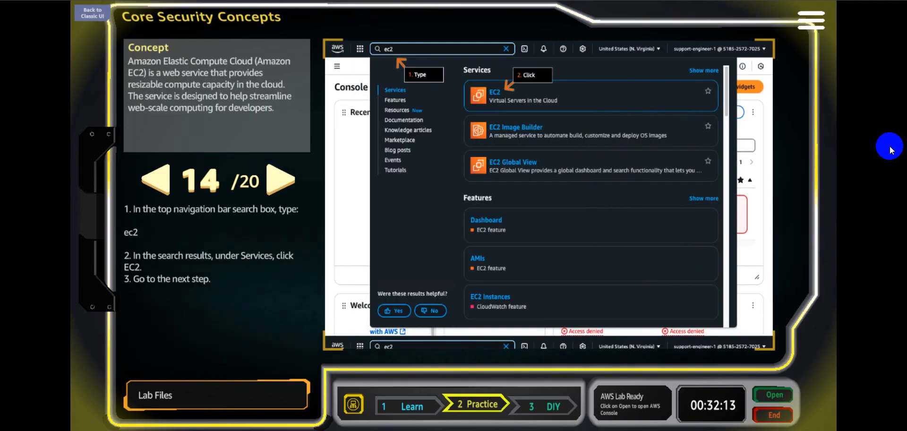
Recheck step 13, then move the lab guide on to step 15 about the us-east-1 Region
{"action": "left_click", "coordinate": [148, 191]}
{"action": "scroll", "coordinate": [303, 339], "scroll_direction": "down", "scroll_amount": 2}
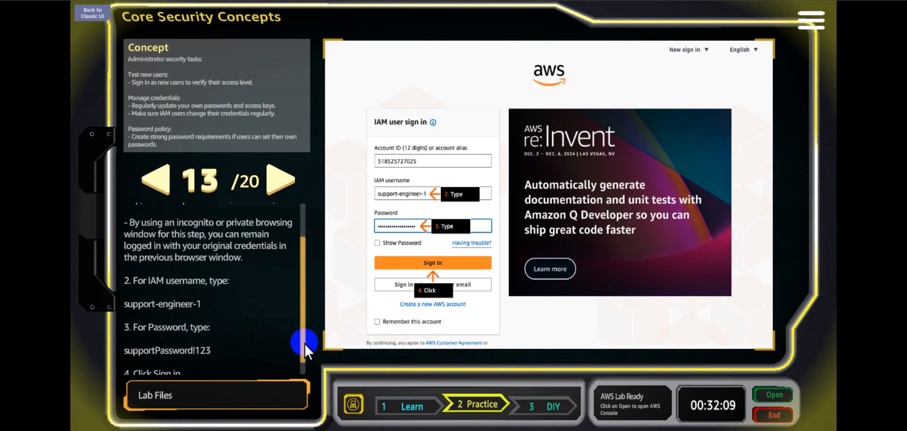
{"action": "scroll", "coordinate": [301, 367], "scroll_direction": "down", "scroll_amount": 1}
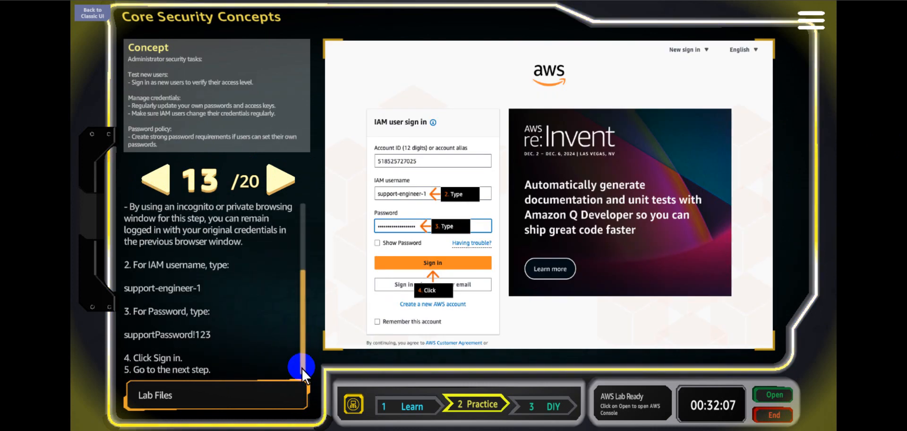
{"action": "left_click", "coordinate": [277, 188]}
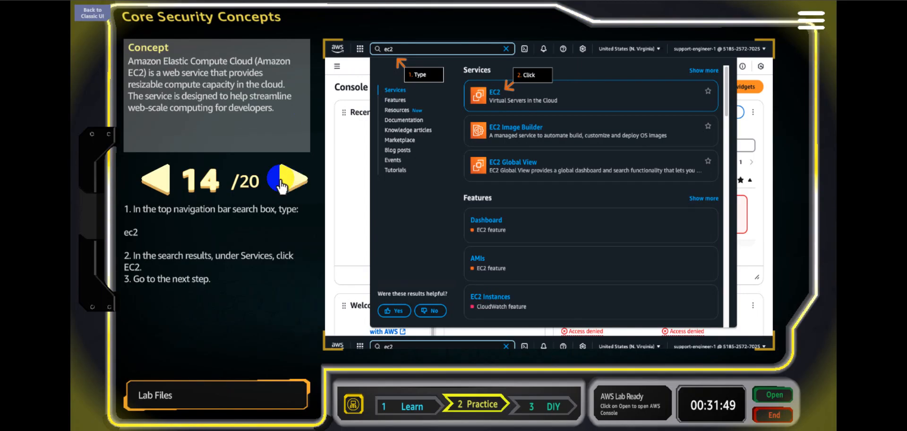
{"action": "left_click", "coordinate": [283, 186]}
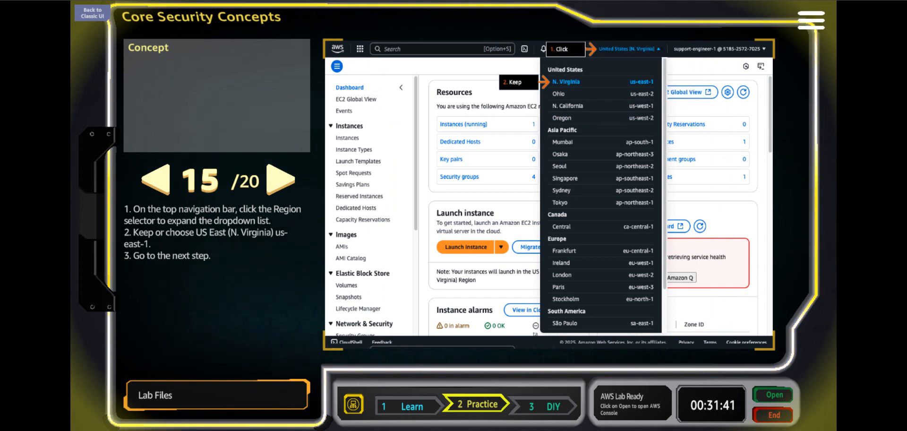
Switch the console to US East (N. Virginia) us-east-1 and advance the lesson to step 16
{"action": "left_click", "coordinate": [605, 0]}
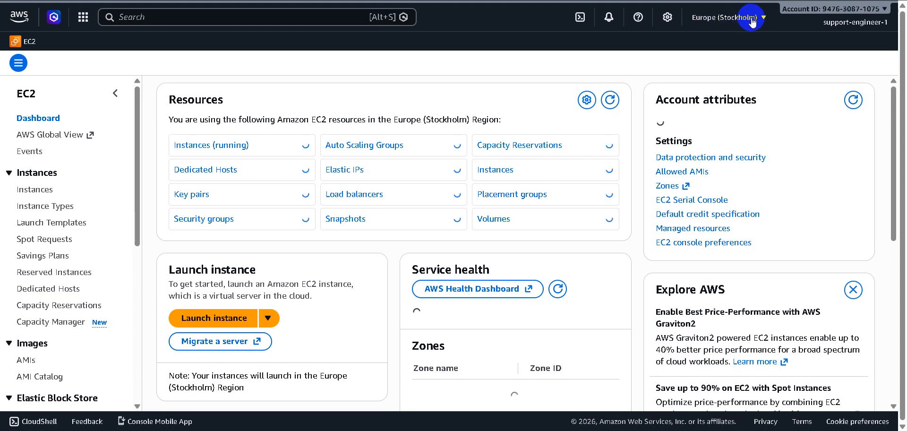
{"action": "left_click", "coordinate": [753, 19]}
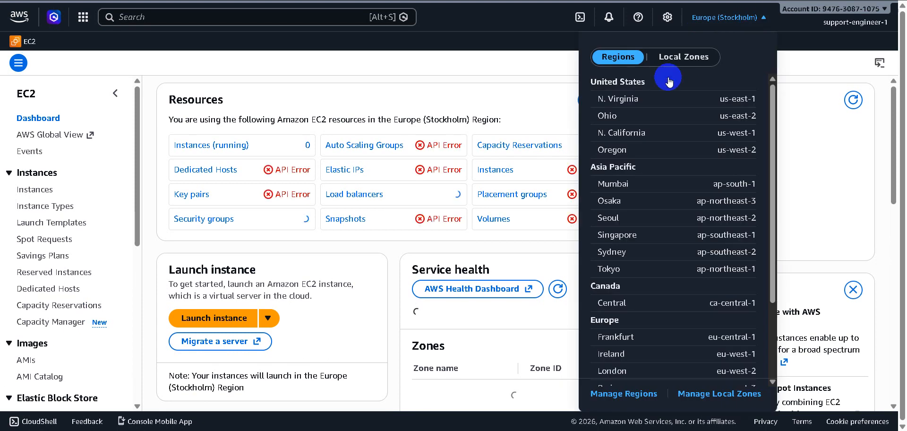
{"action": "left_click", "coordinate": [628, 98]}
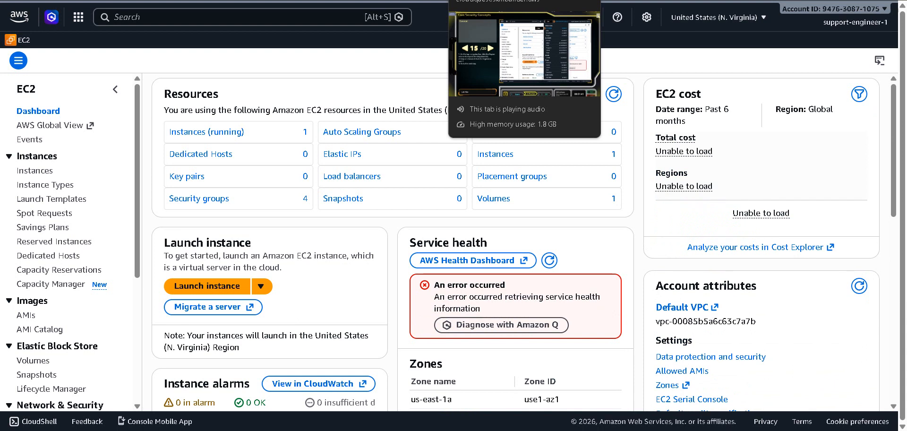
{"action": "left_click", "coordinate": [496, 0]}
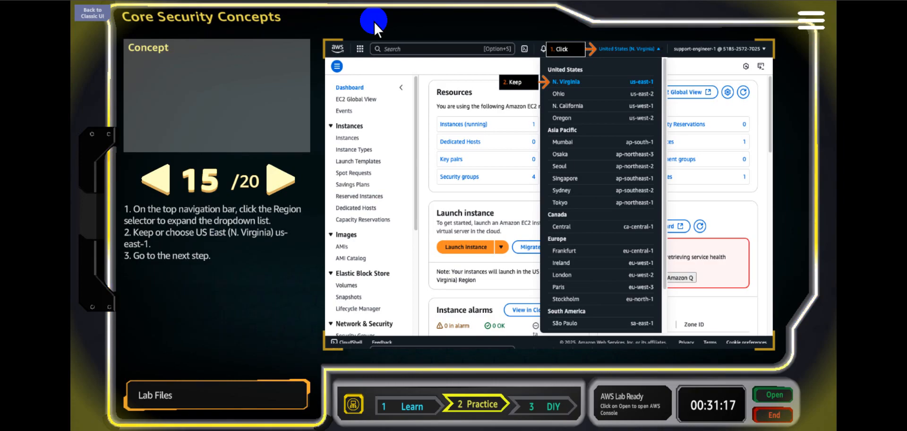
{"action": "left_click", "coordinate": [279, 179]}
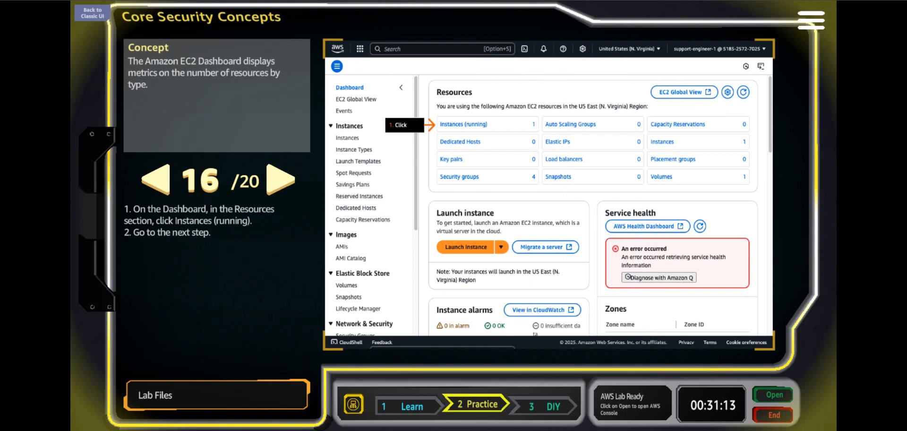
Open the running instances list and advance the lesson to step 17
{"action": "left_click", "coordinate": [142, 0]}
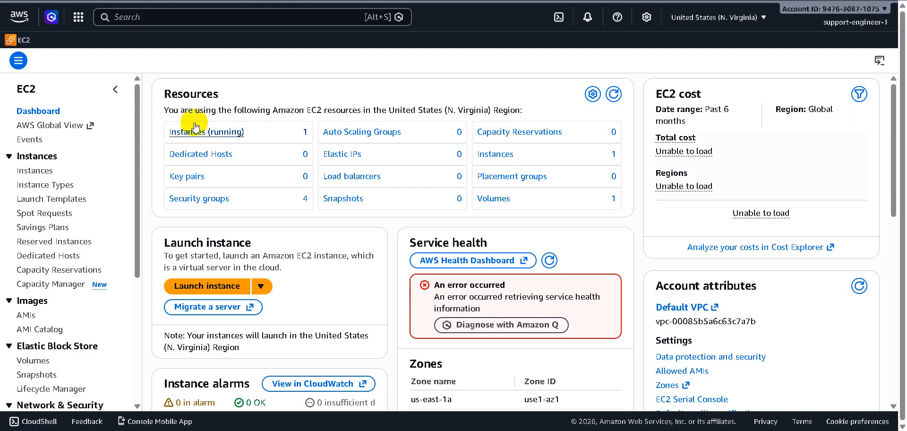
{"action": "left_click", "coordinate": [218, 132]}
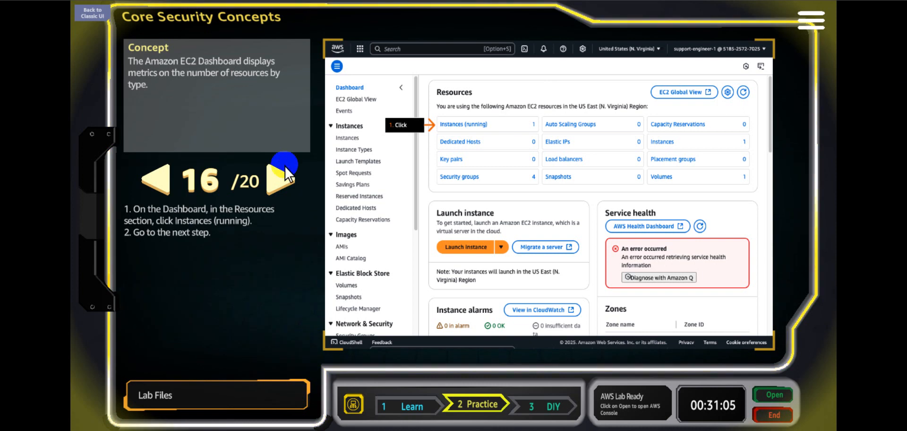
{"action": "left_click", "coordinate": [284, 179]}
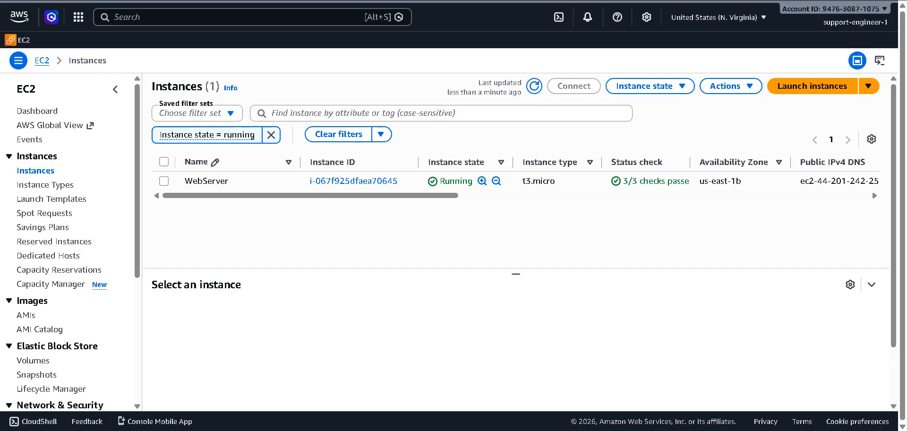
Select the WebServer instance and choose Terminate (delete) instance from Instance state
{"action": "left_click", "coordinate": [164, 182]}
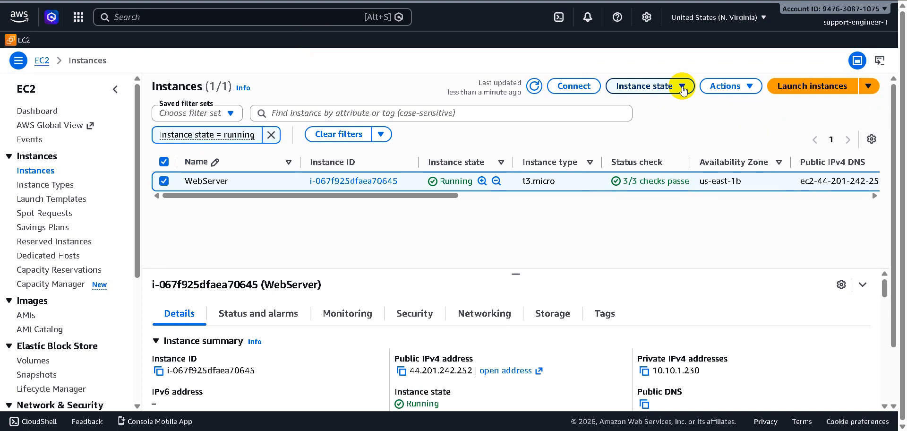
{"action": "left_click", "coordinate": [752, 92]}
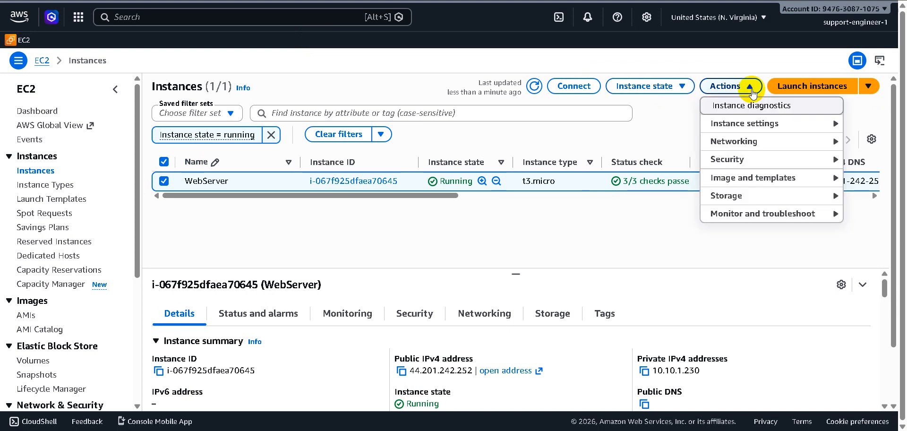
{"action": "left_click", "coordinate": [870, 87]}
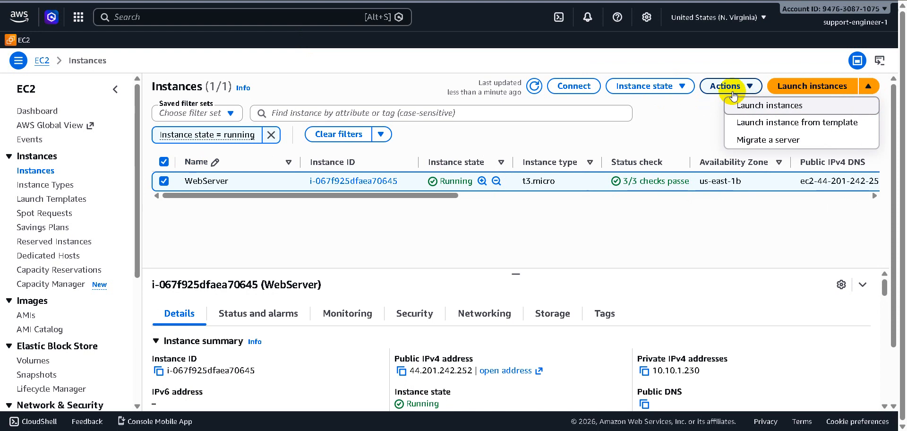
{"action": "left_click", "coordinate": [677, 89]}
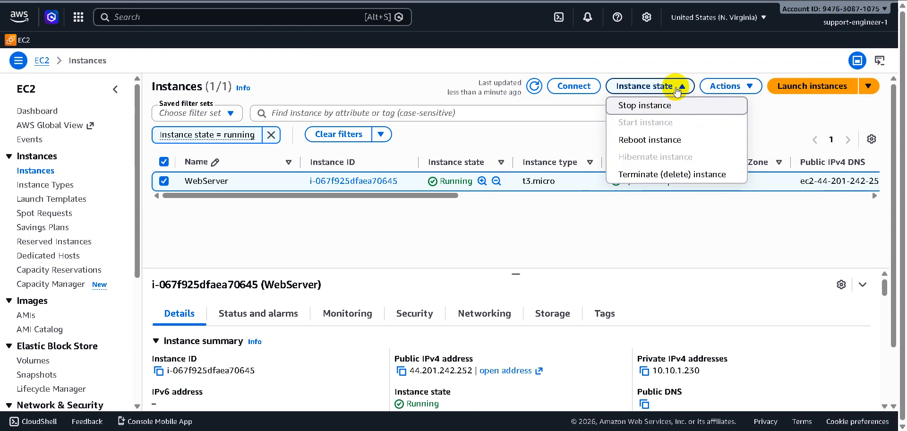
{"action": "left_click", "coordinate": [673, 176]}
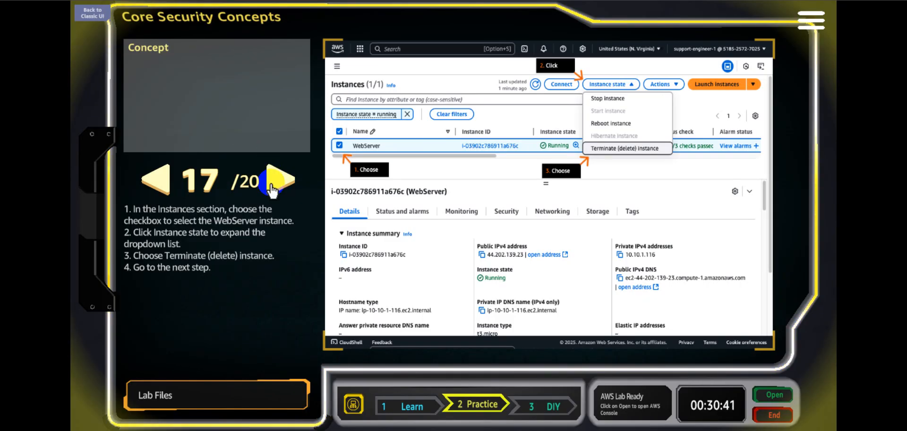
Confirm terminating WebServer, which is denied, and advance the lesson to the step 20 Congratulations screen
{"action": "left_click", "coordinate": [279, 179]}
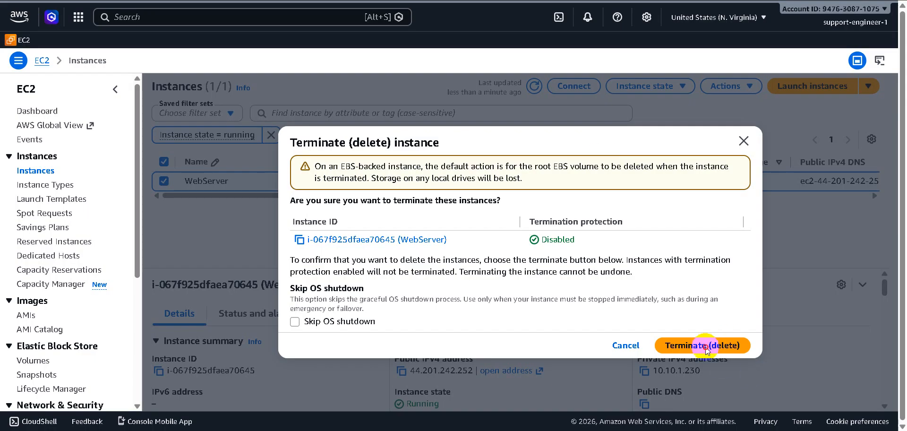
{"action": "left_click", "coordinate": [706, 345]}
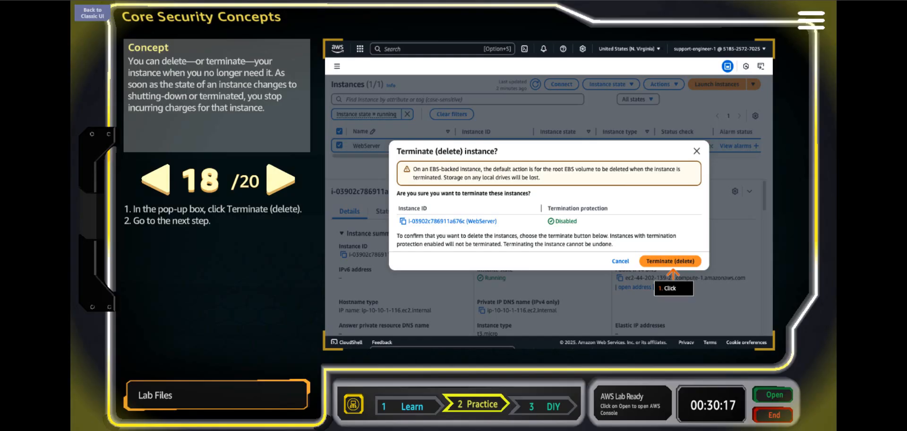
{"action": "left_click", "coordinate": [273, 178]}
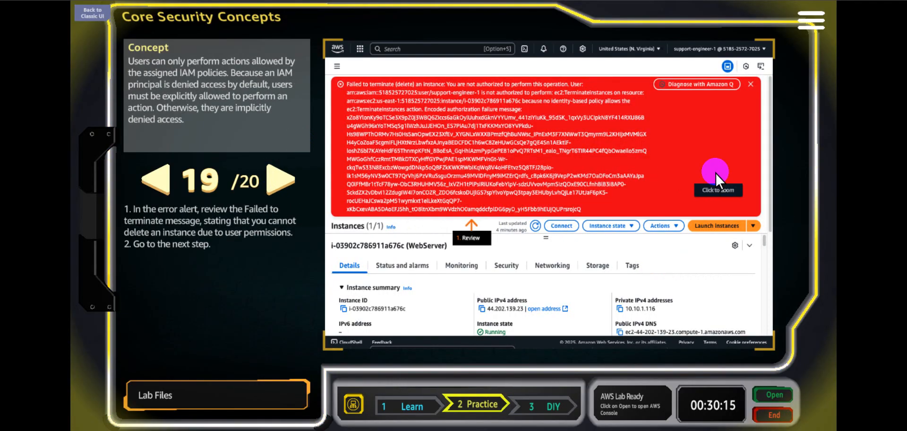
{"action": "left_click", "coordinate": [275, 184]}
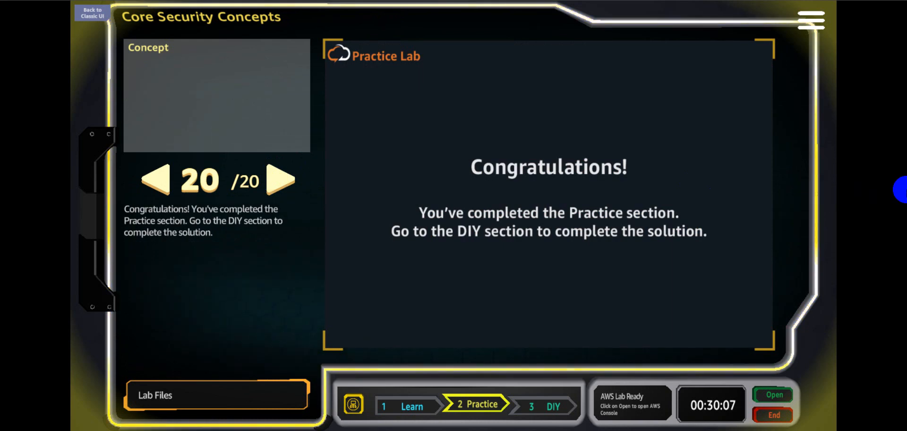
From the DIY section, exit the Core Security Concepts solution center, declining the feedback survey
{"action": "left_click", "coordinate": [549, 409]}
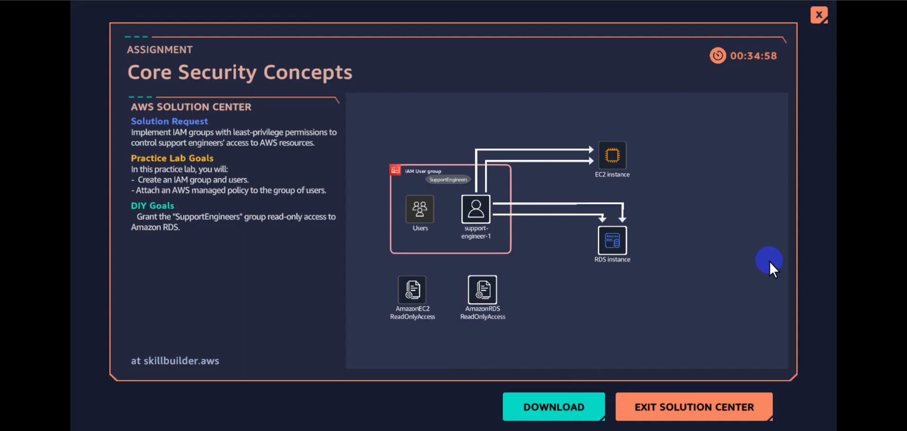
{"action": "left_click", "coordinate": [707, 407]}
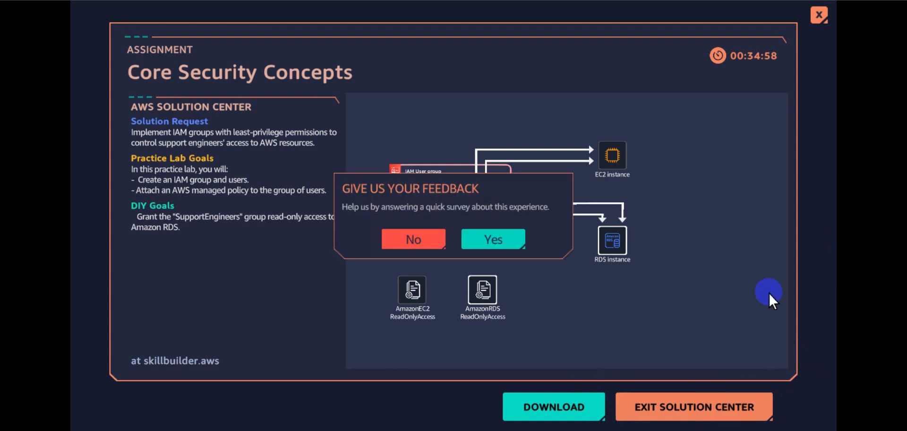
{"action": "left_click", "coordinate": [415, 239]}
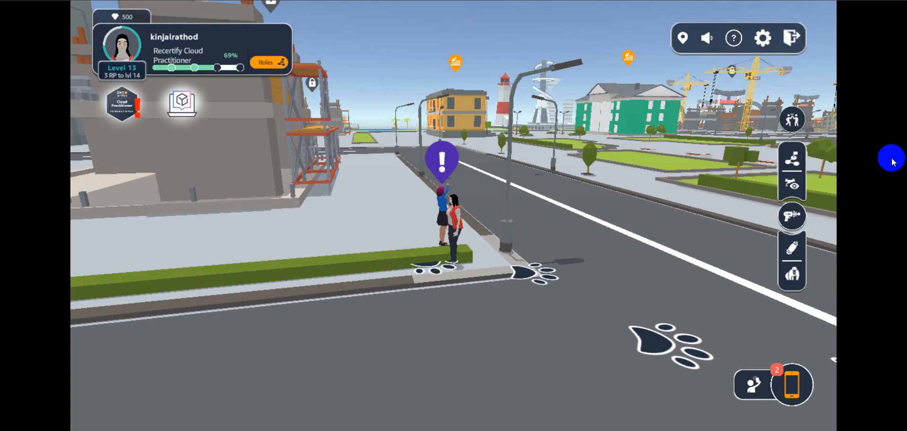
Turn in the quest to the character and collect reward building Option #2, reaching level 16
{"action": "left_click", "coordinate": [439, 166]}
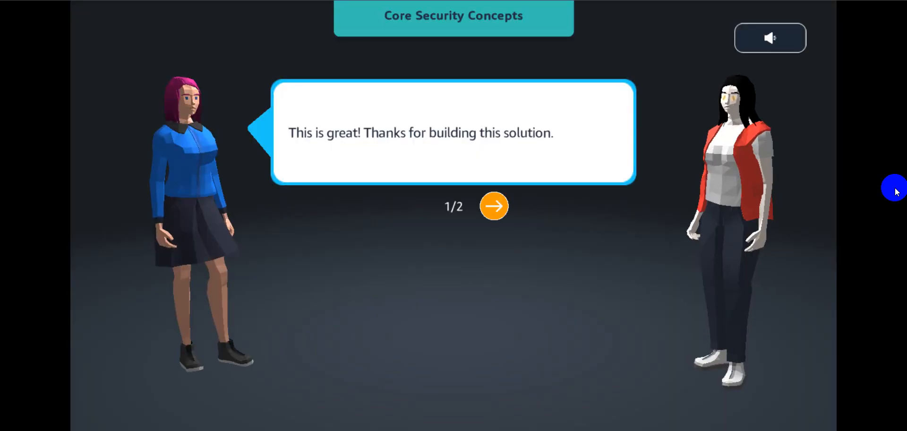
{"action": "left_click", "coordinate": [500, 208]}
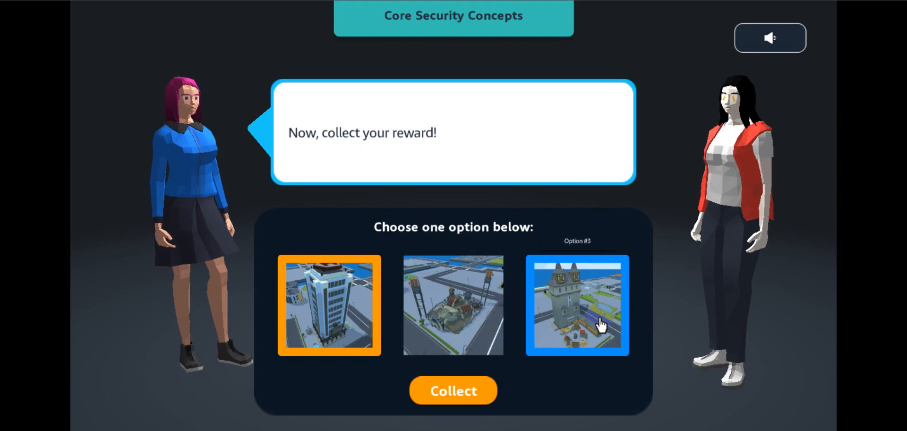
{"action": "key", "text": "ctrl+plus"}
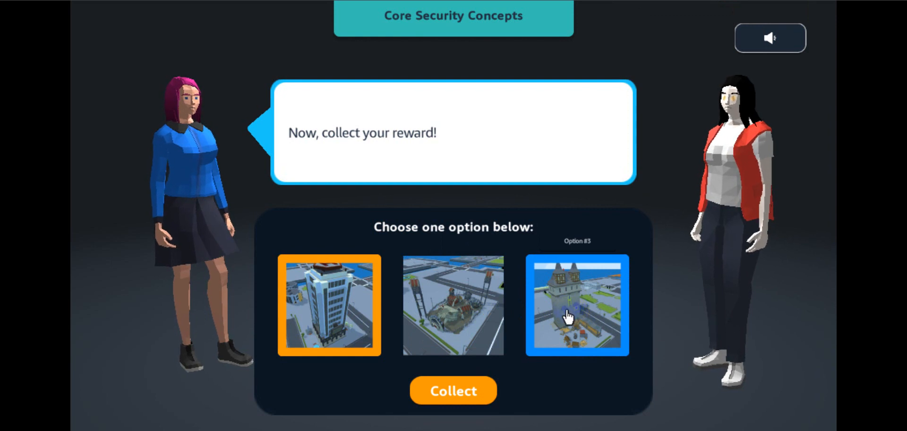
{"action": "left_click", "coordinate": [492, 296]}
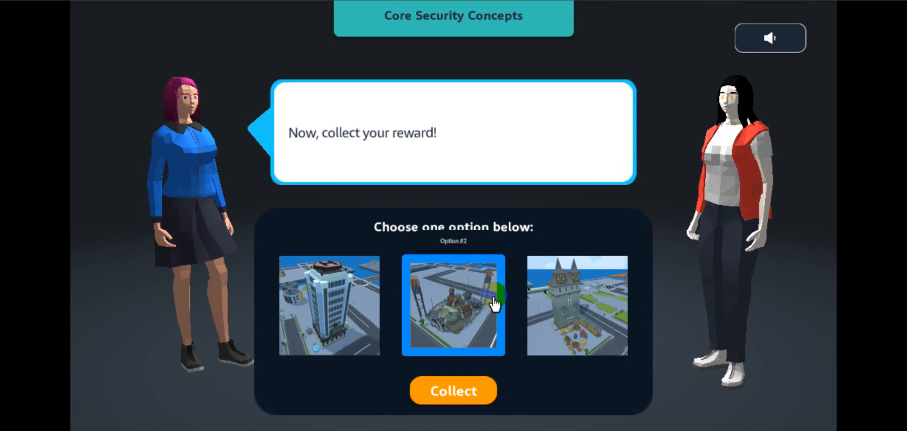
{"action": "left_click", "coordinate": [458, 393]}
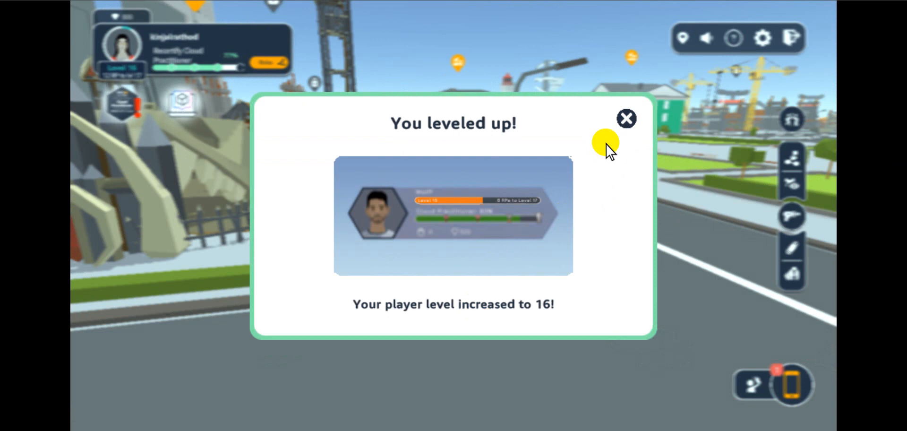
Close the 'You leveled up!' notice and rate Core Security Concepts five stars
{"action": "left_click", "coordinate": [624, 118]}
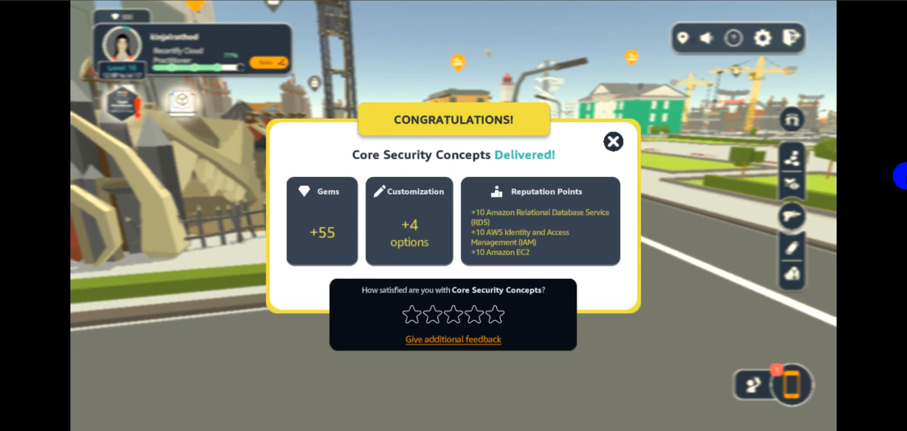
{"action": "left_click", "coordinate": [494, 313]}
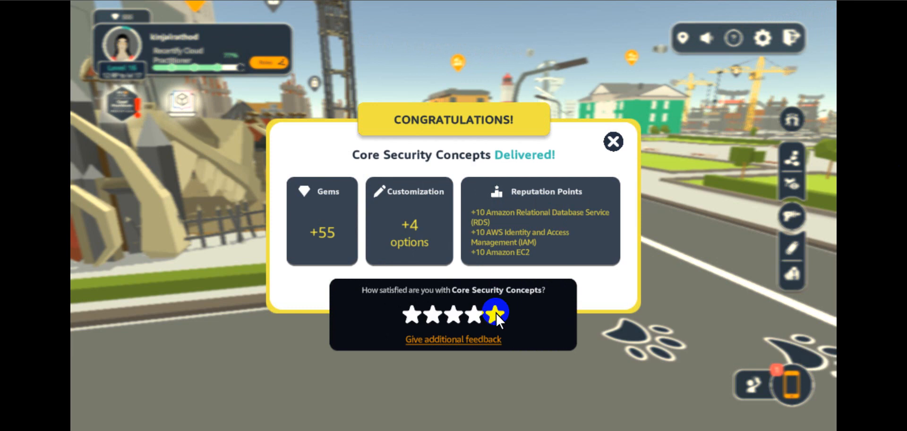